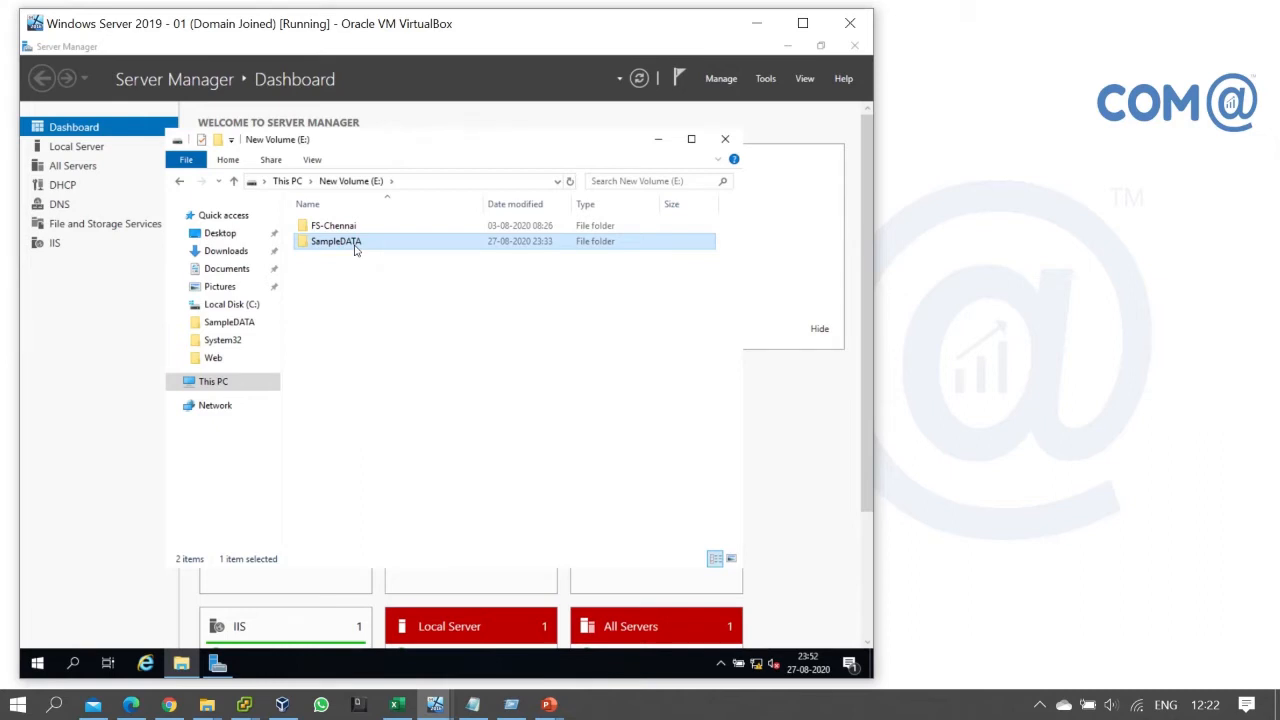
Switch to the Windows10-01 virtual machine and sign in to the locked domain account with its password
key(BackSpace)
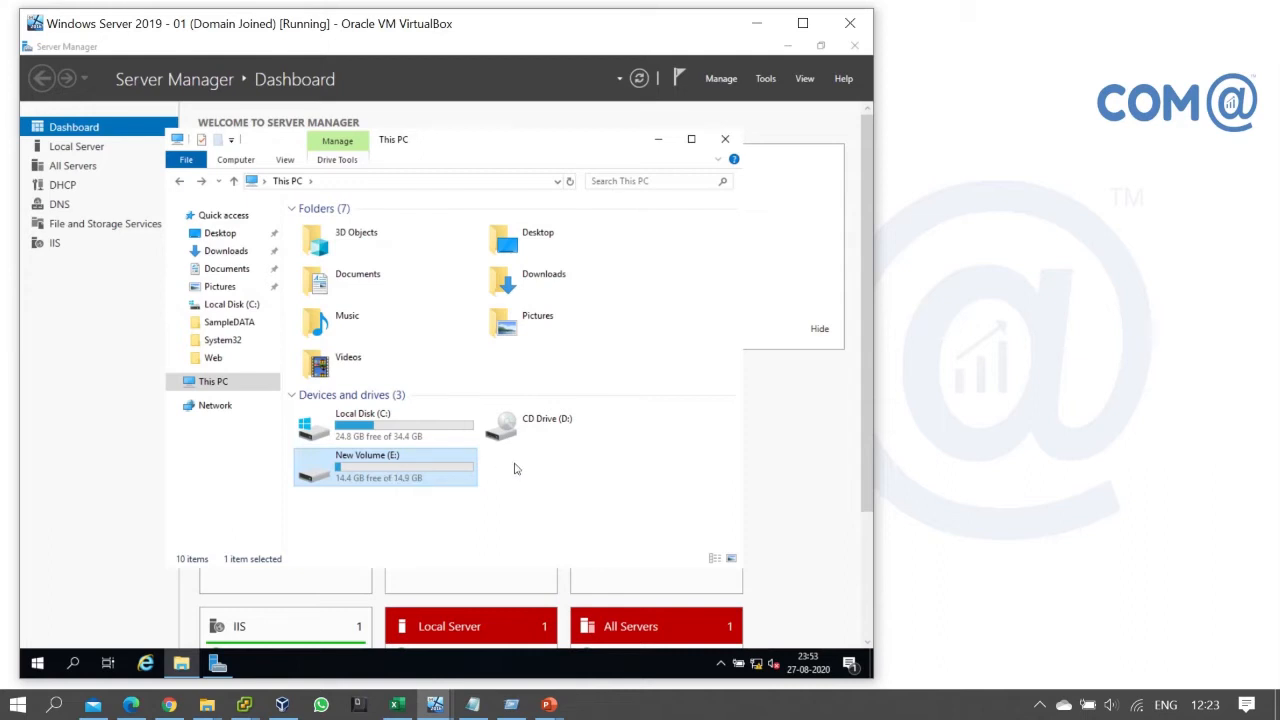
click(435, 704)
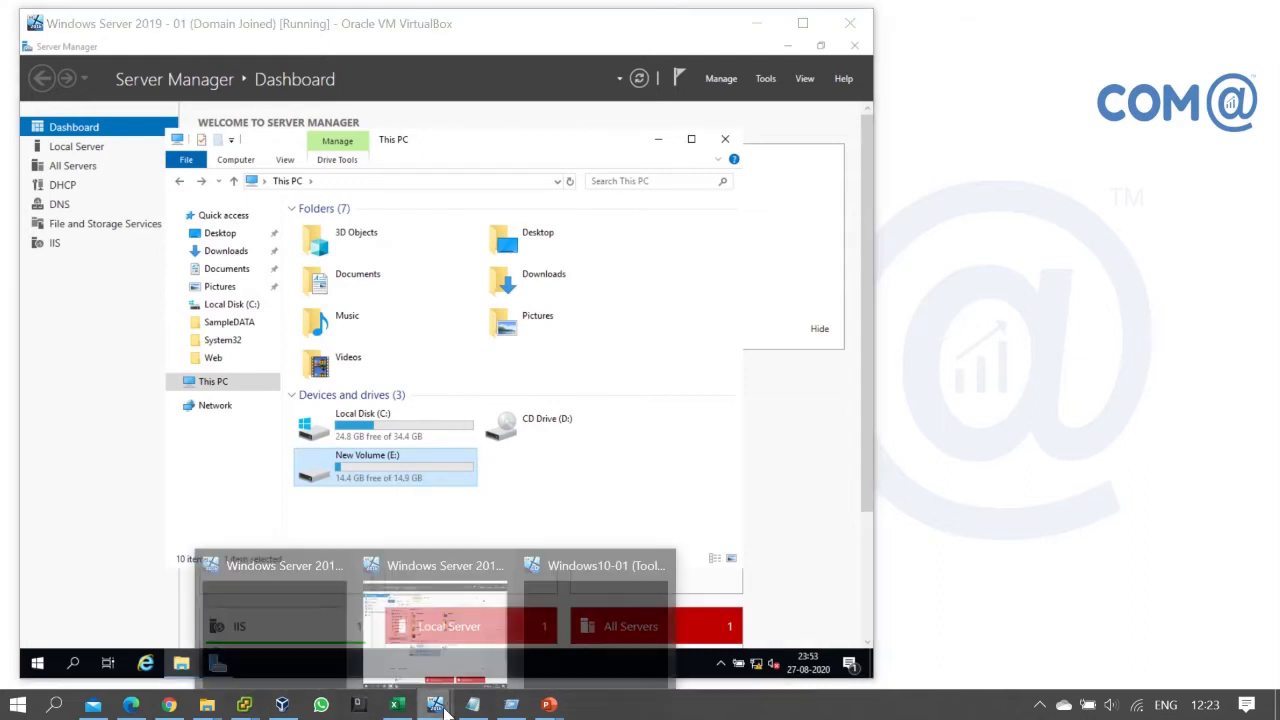
click(562, 606)
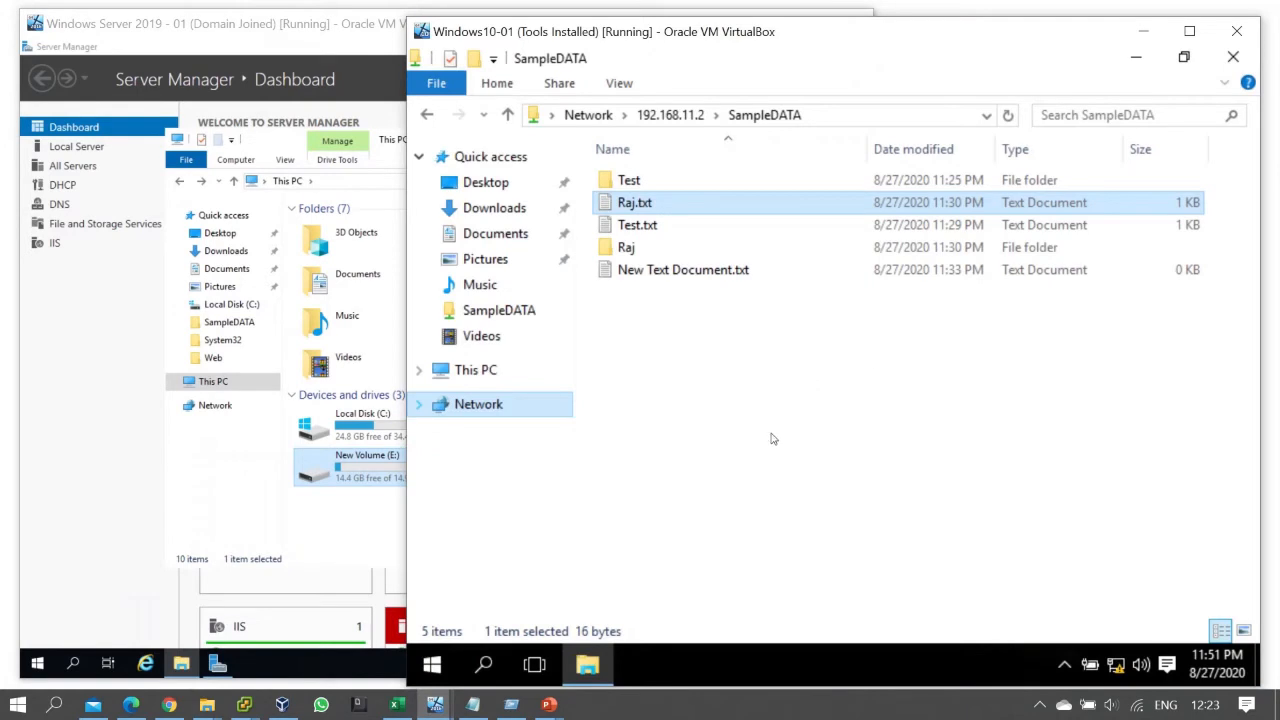
click(669, 115)
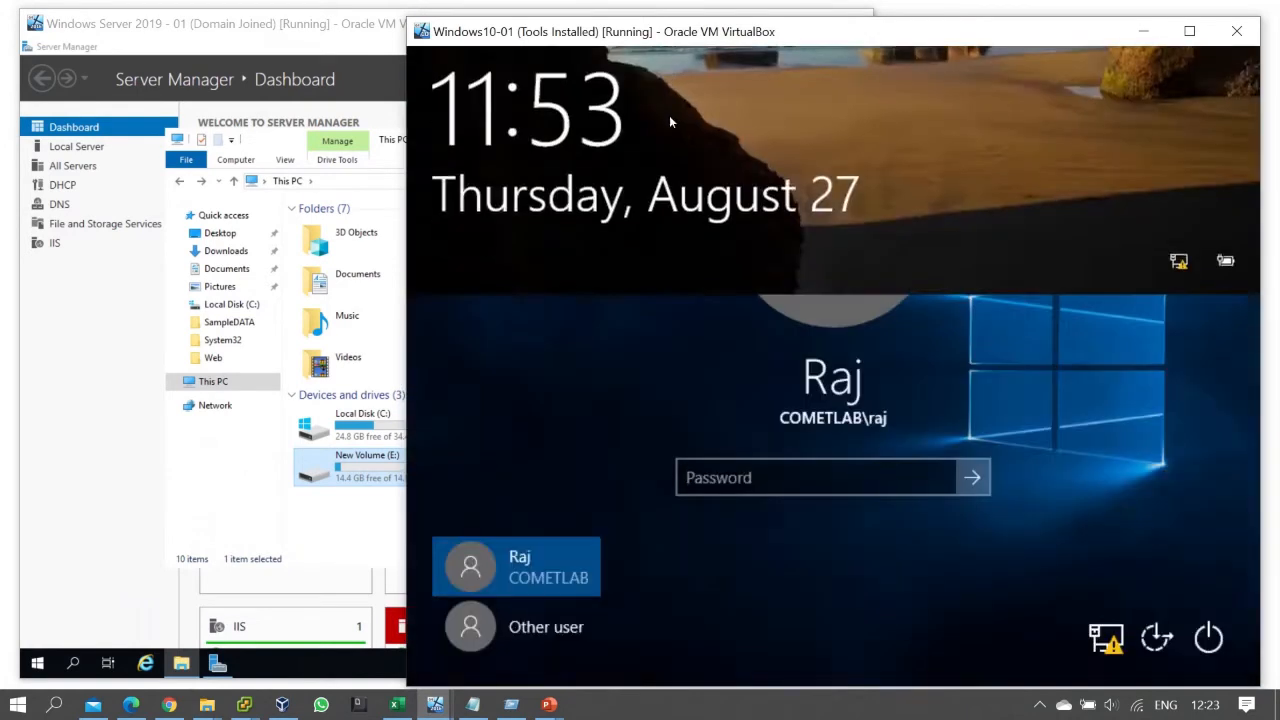
text(••••••••••)
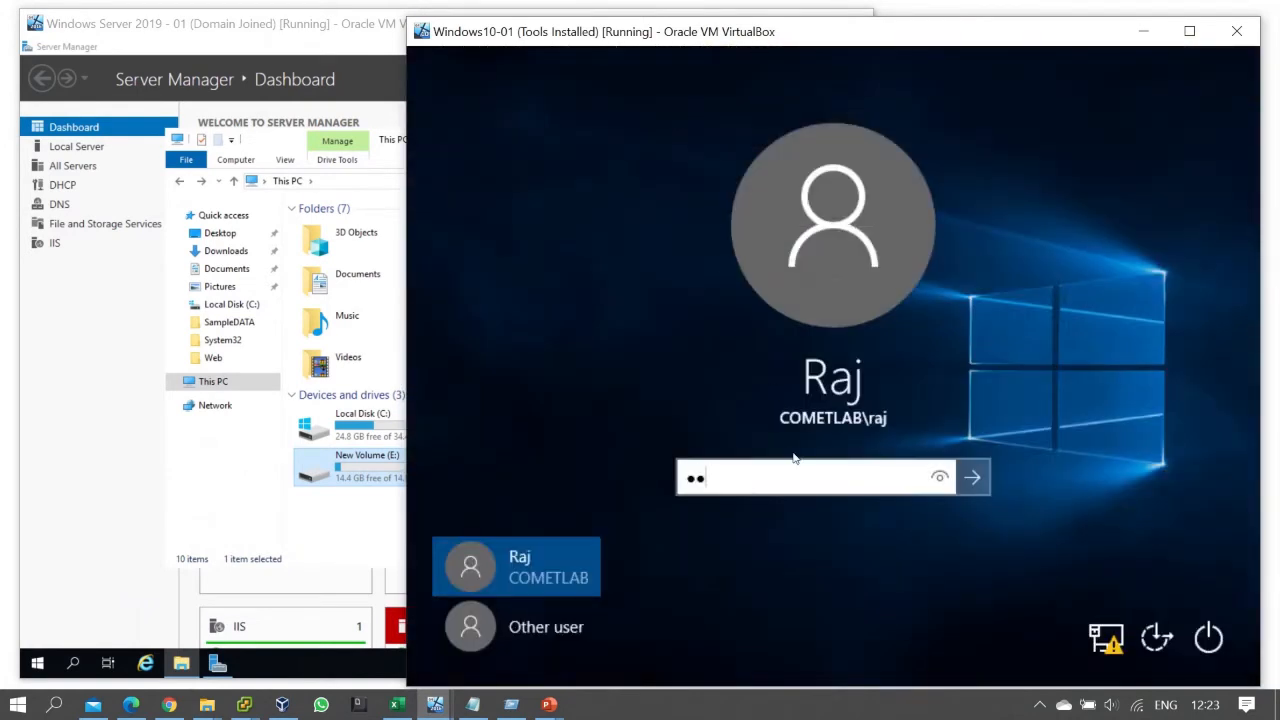
key(Return)
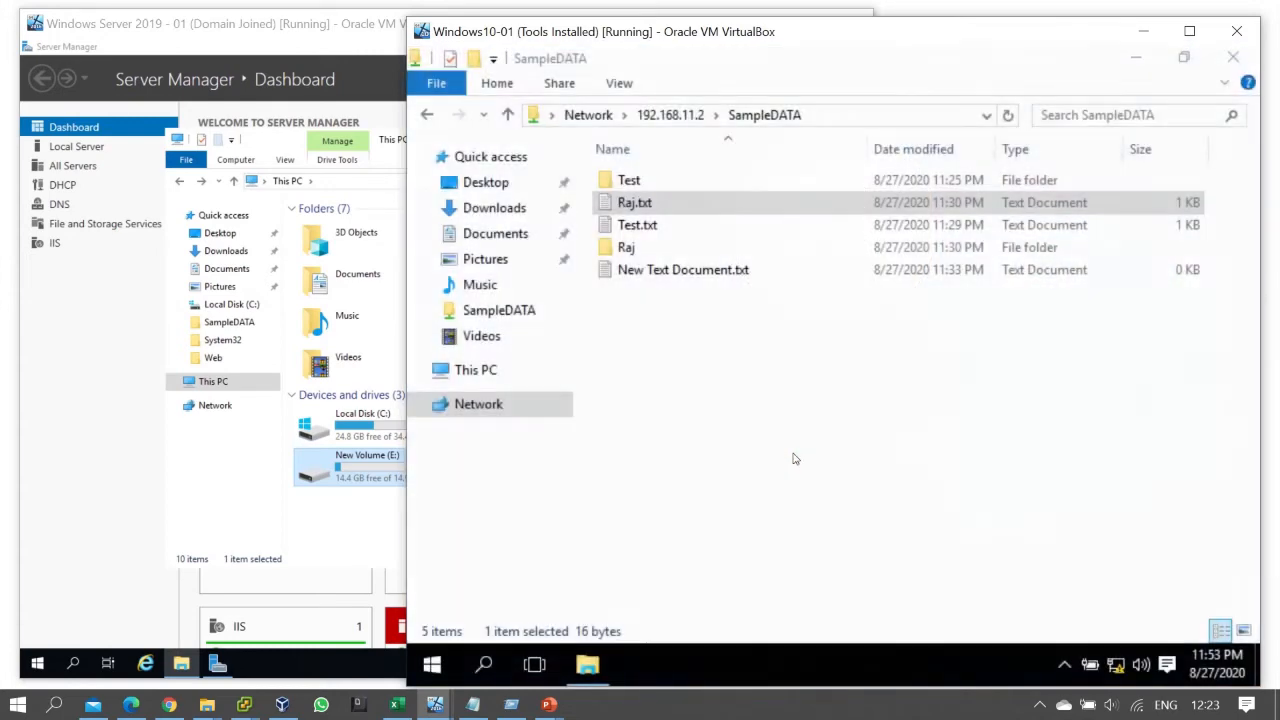
Map the SampleDATA share on 192.168.11.2 as network drive Z: with reconnection at sign-in, and display it in This PC
click(680, 115)
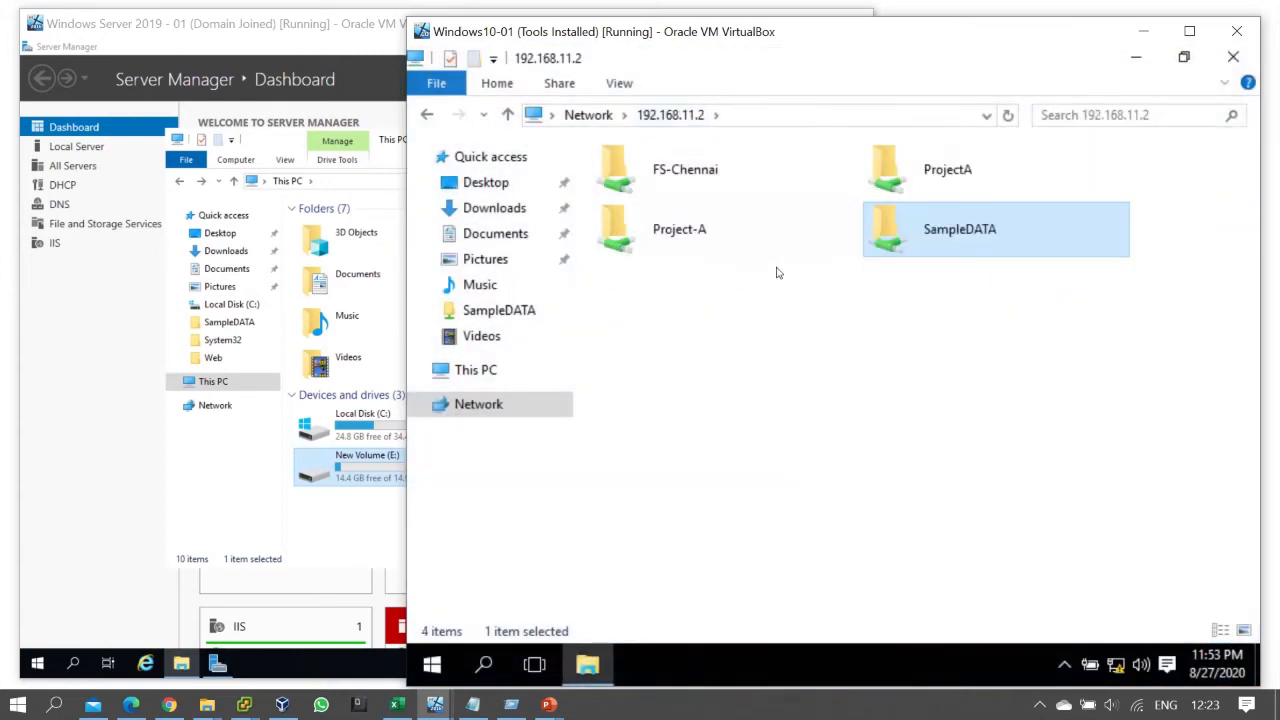
right_click(1002, 228)
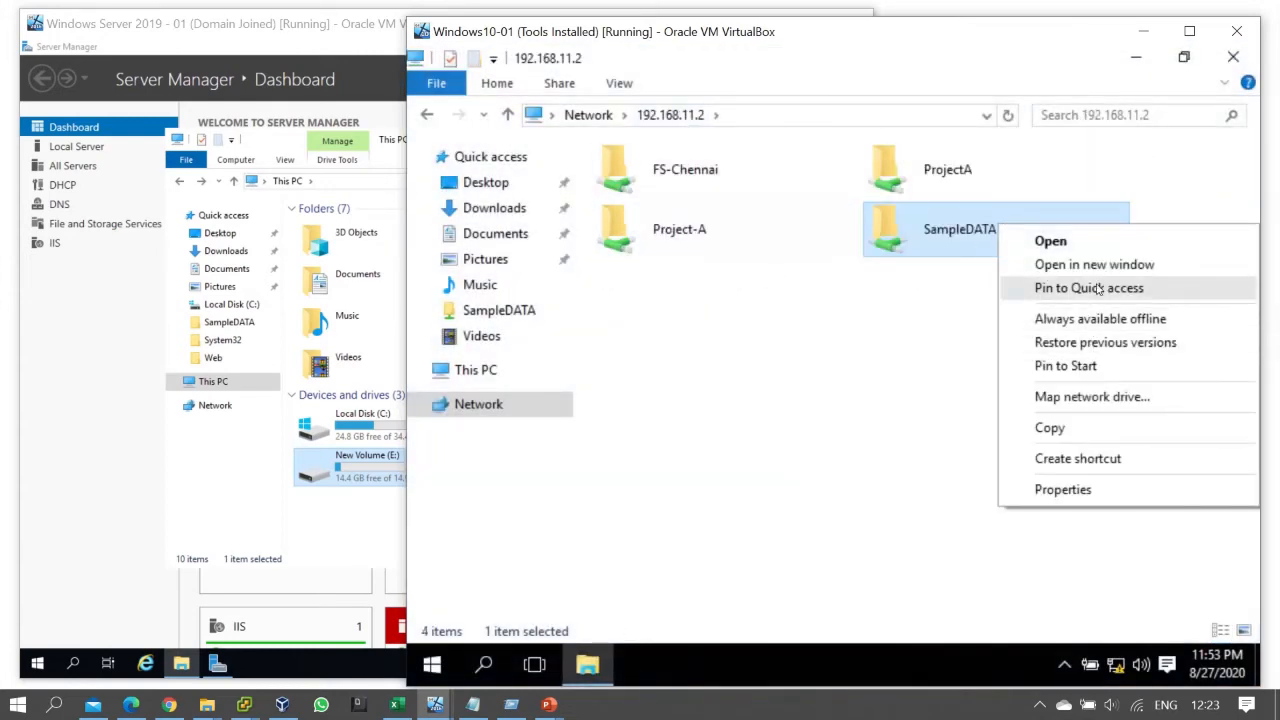
click(1091, 397)
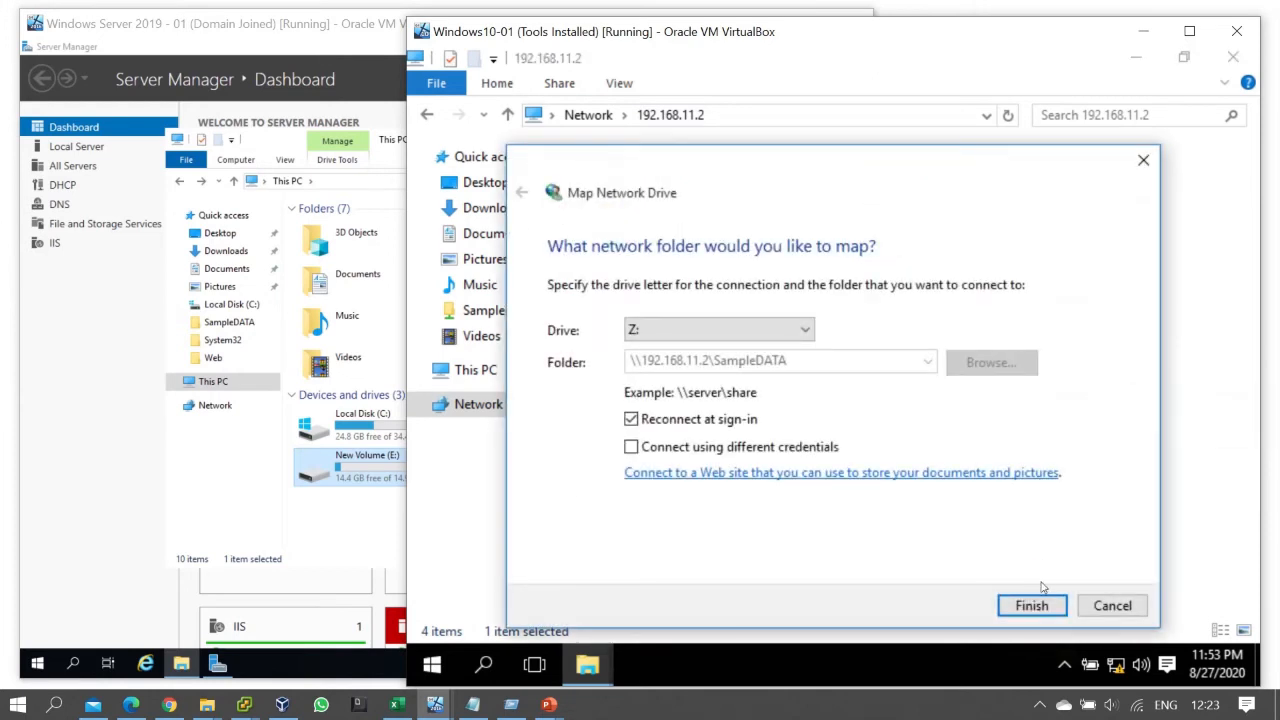
click(1022, 605)
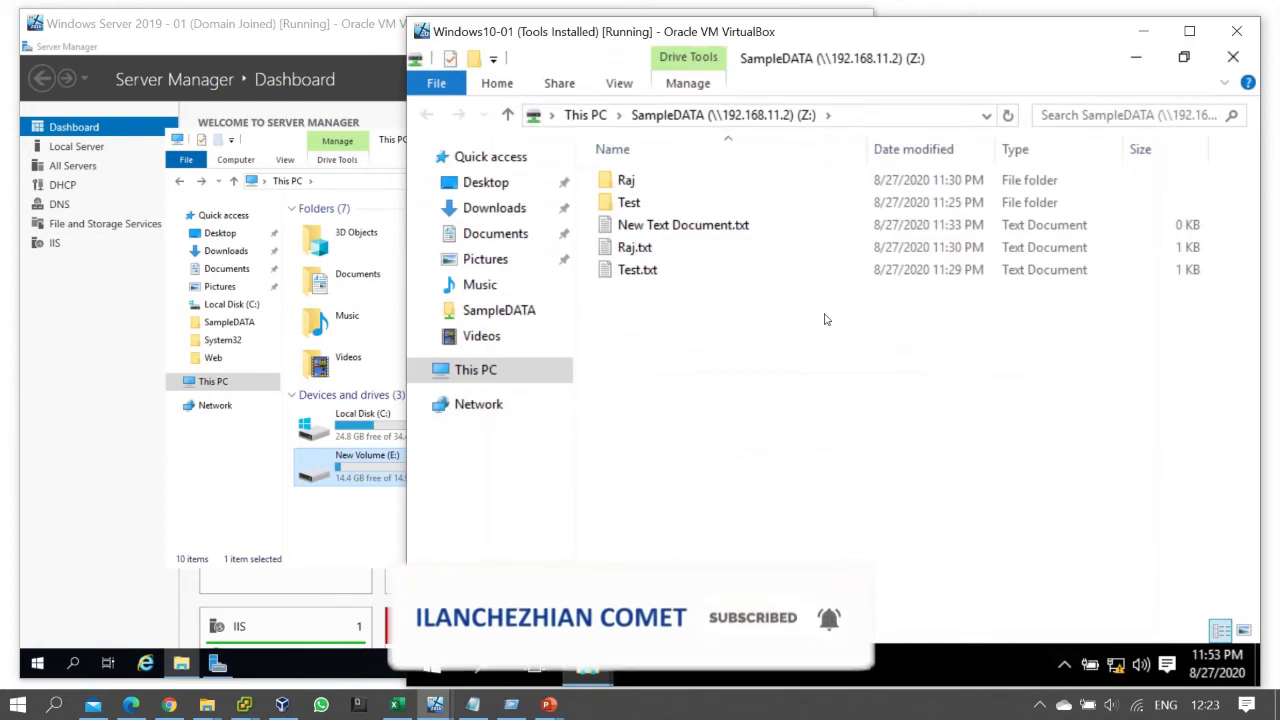
click(586, 115)
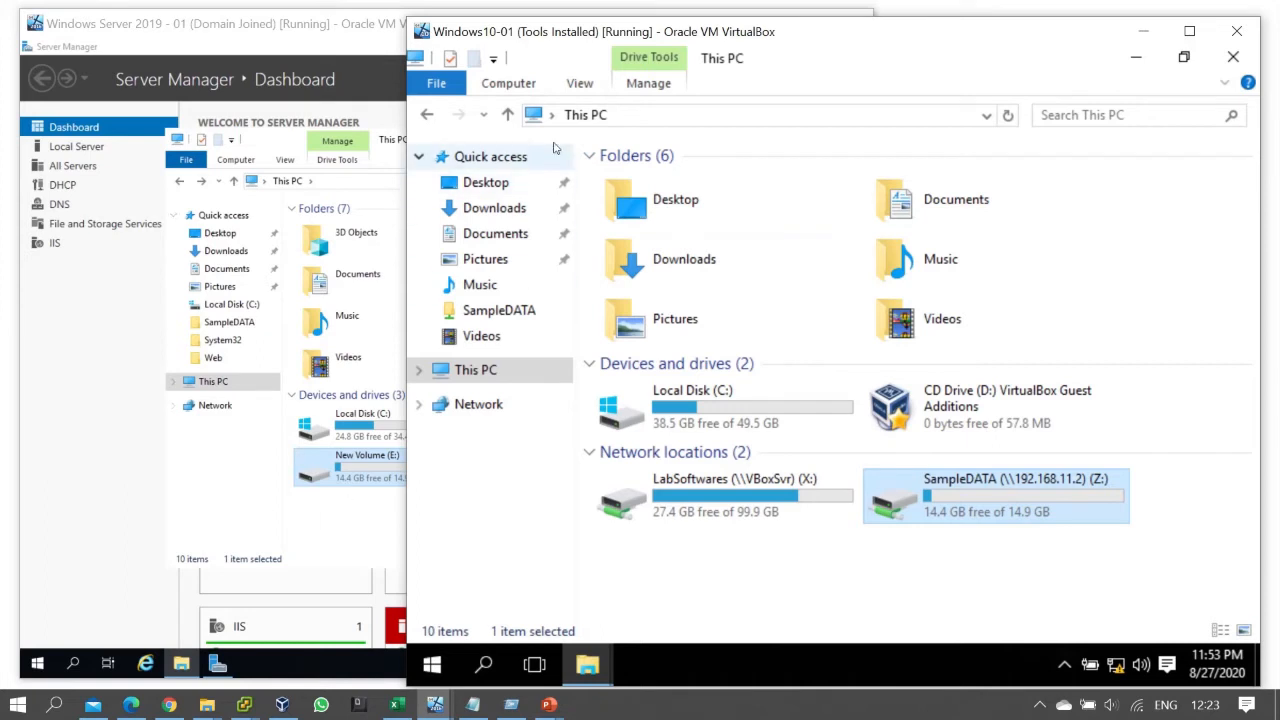
drag(548, 33, 602, 28)
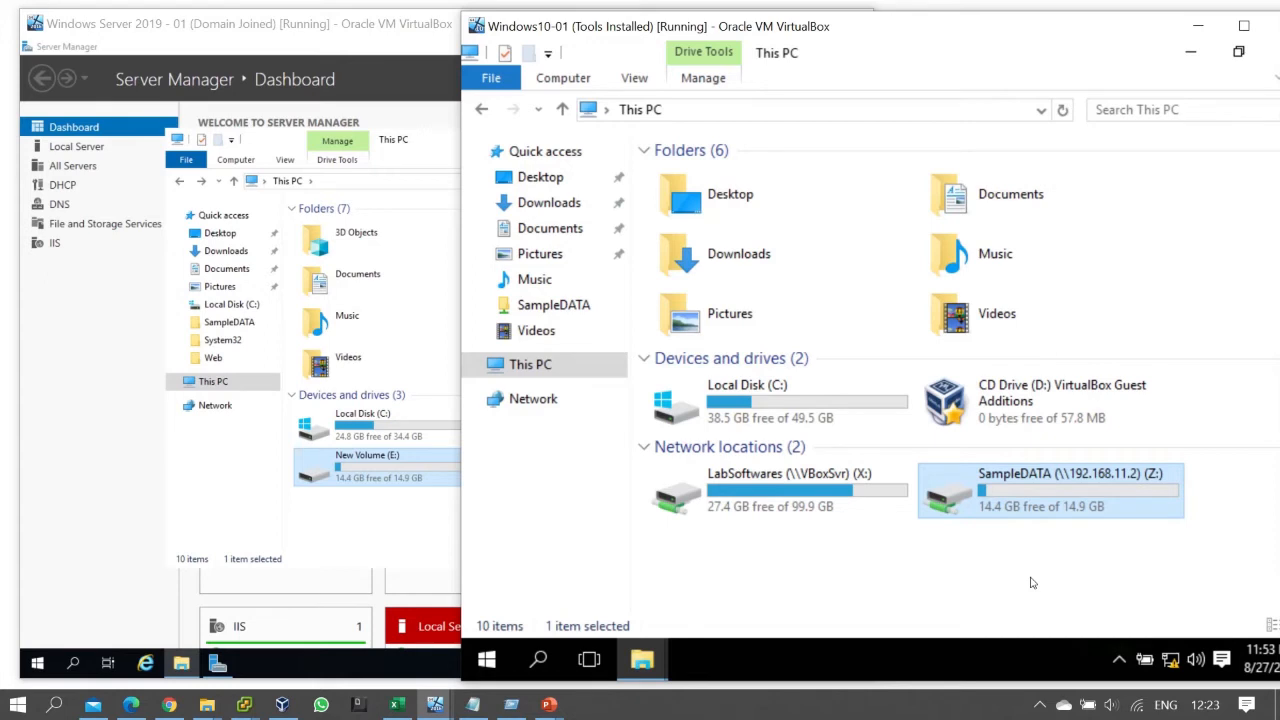
On the Windows Server 2019 machine, enable quota management for New Volume (E:) and deny disk space to users exceeding their quota limit
click(262, 493)
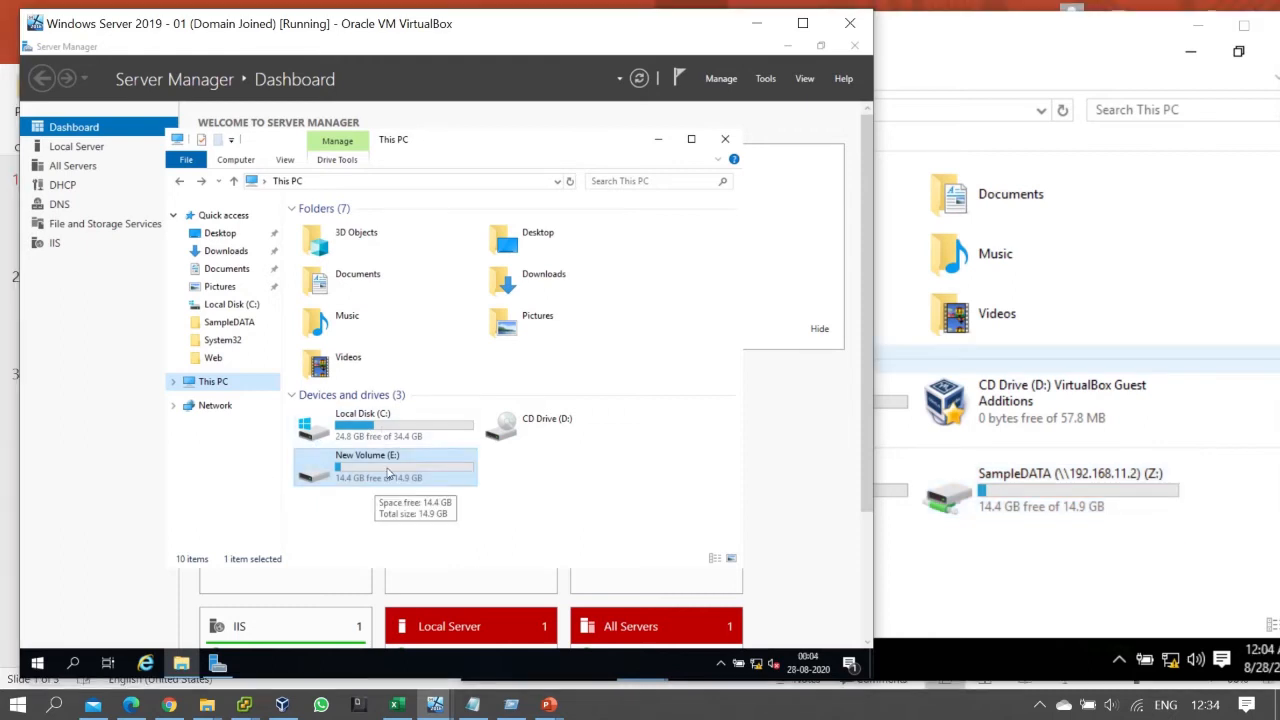
click(390, 473)
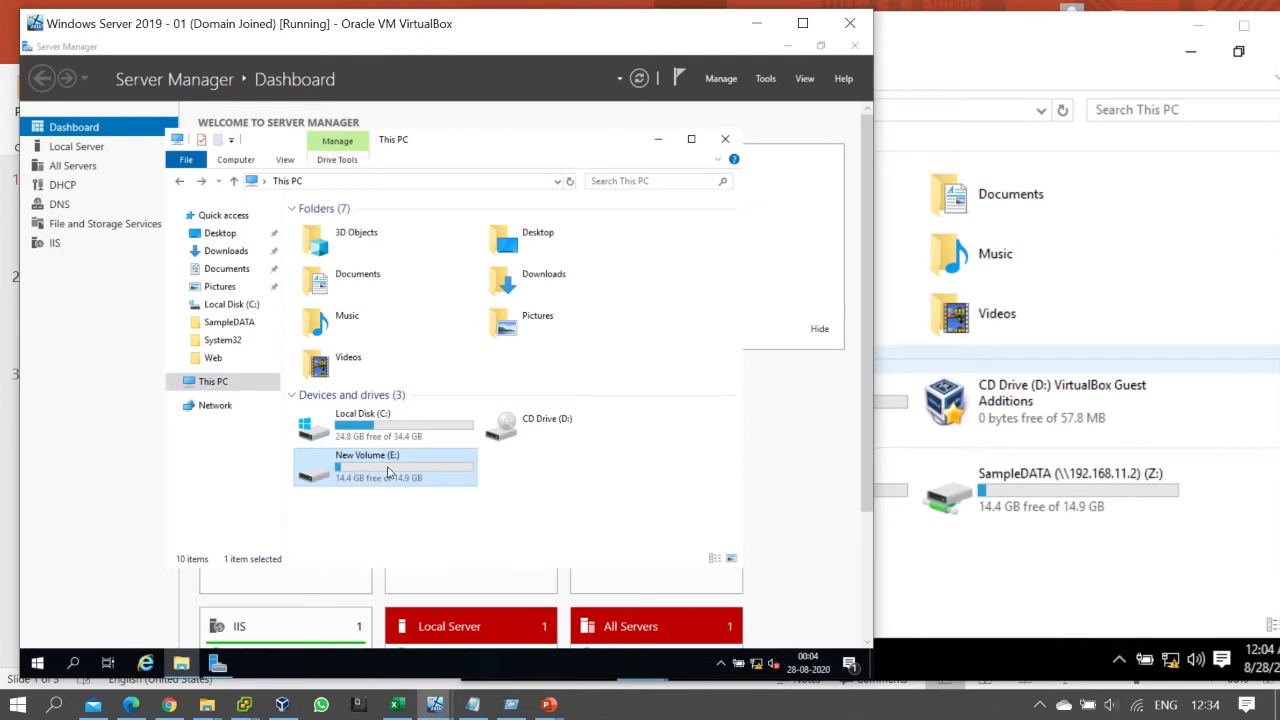
right_click(391, 474)
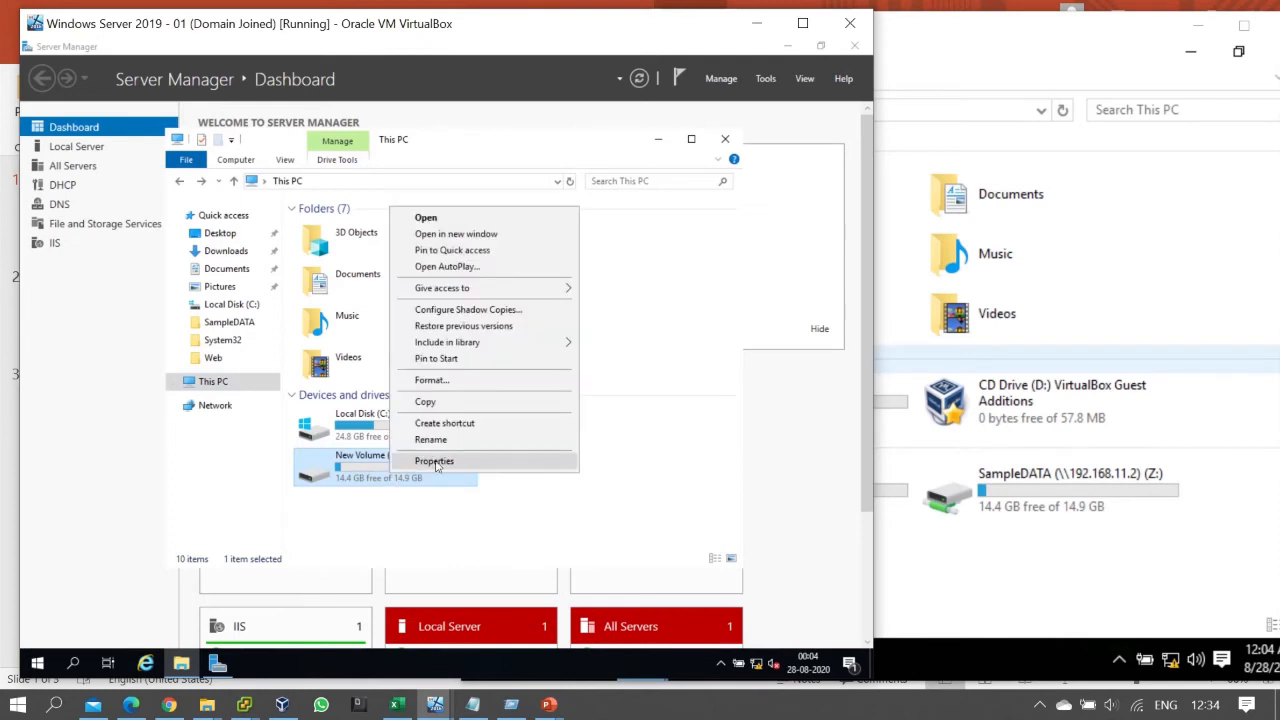
click(436, 462)
drag(495, 262, 477, 196)
click(560, 214)
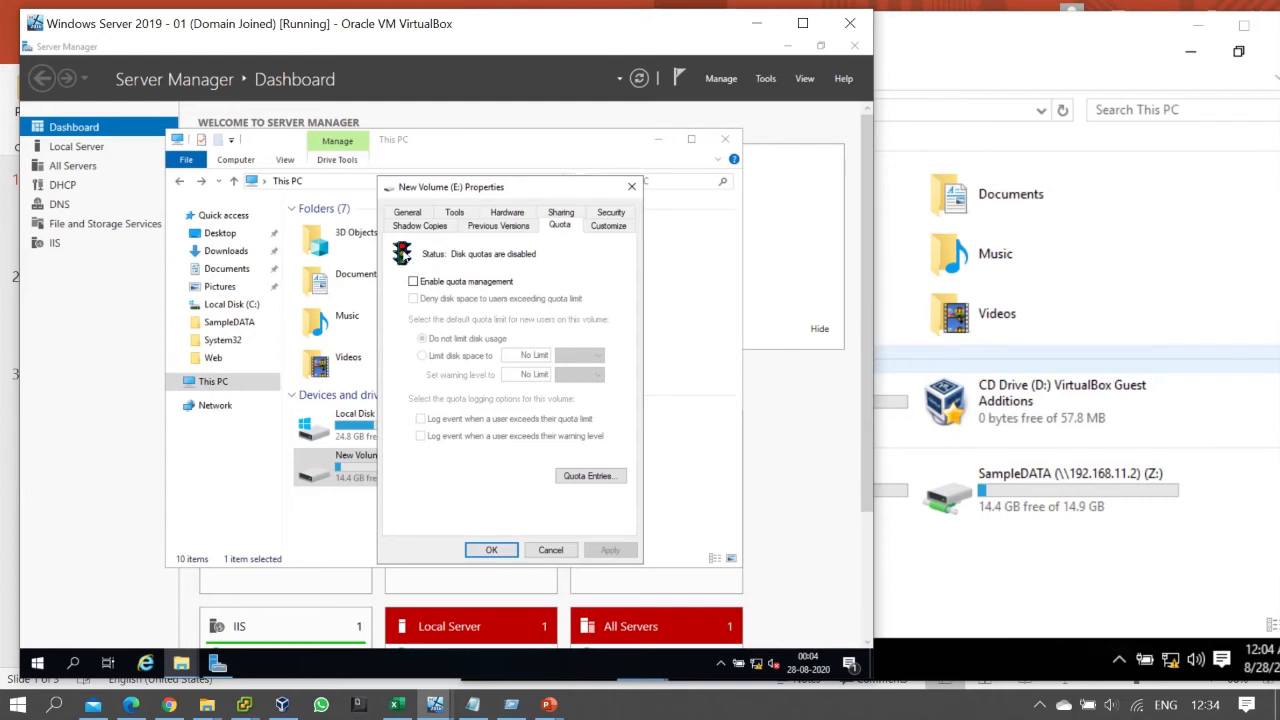
click(446, 284)
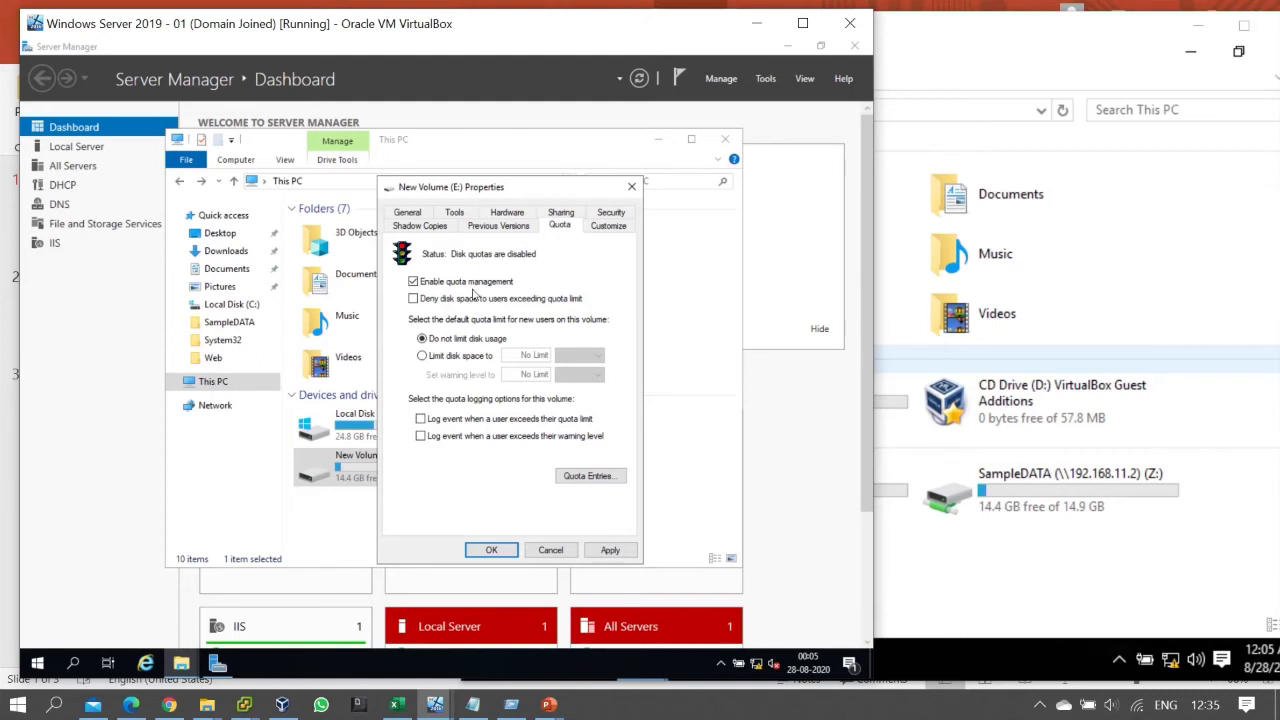
click(424, 302)
Set the volume's default quota limit for new users to 10 MB and the warning level to 8 MB
click(444, 364)
double_click(520, 357)
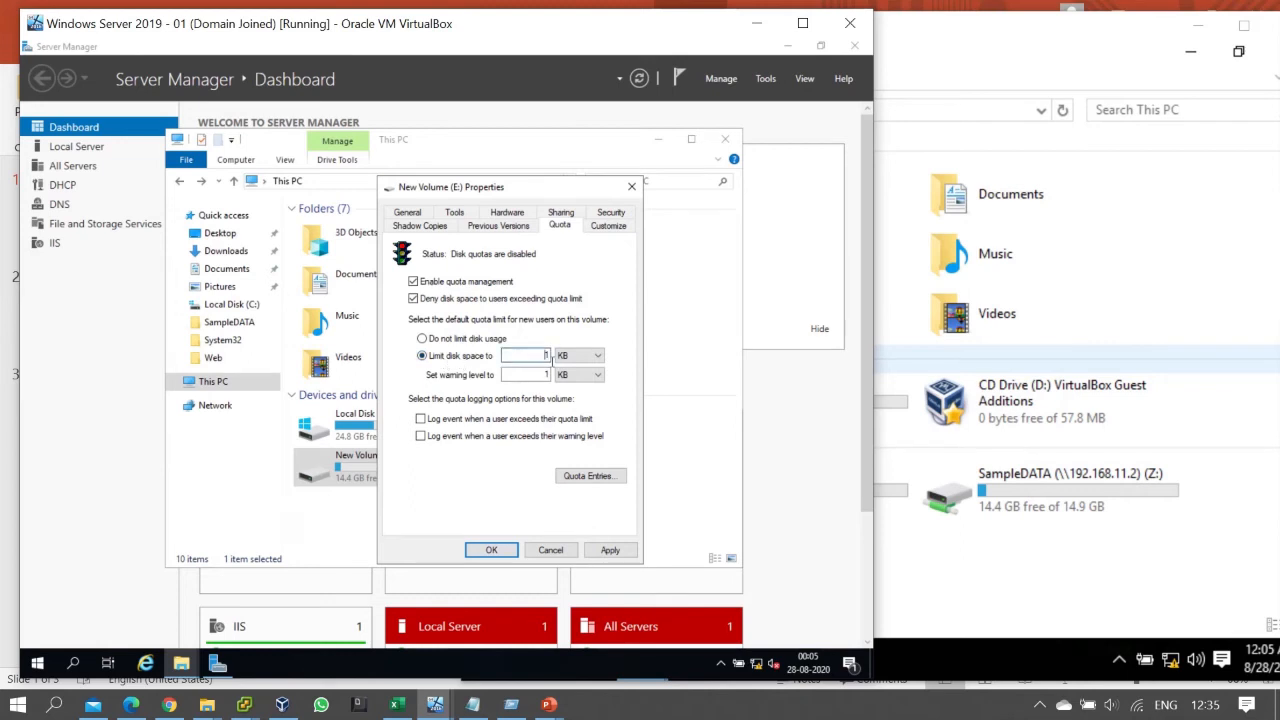
click(584, 357)
click(568, 378)
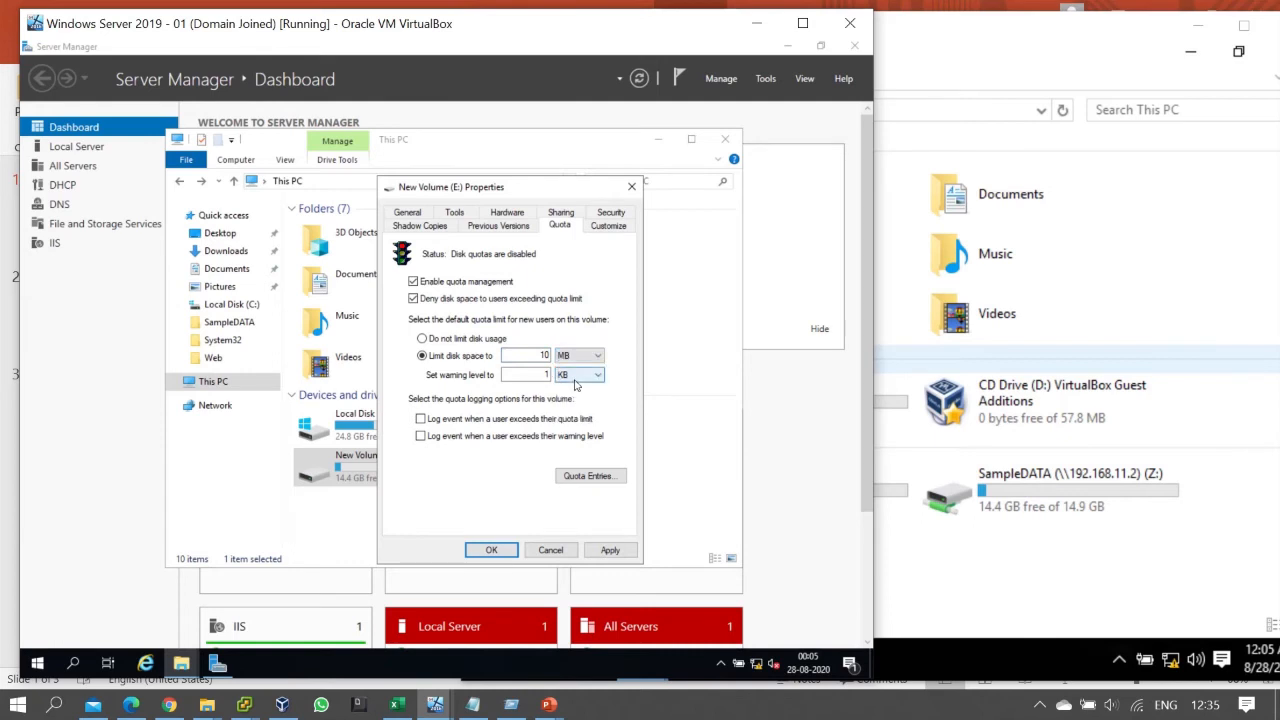
double_click(545, 376)
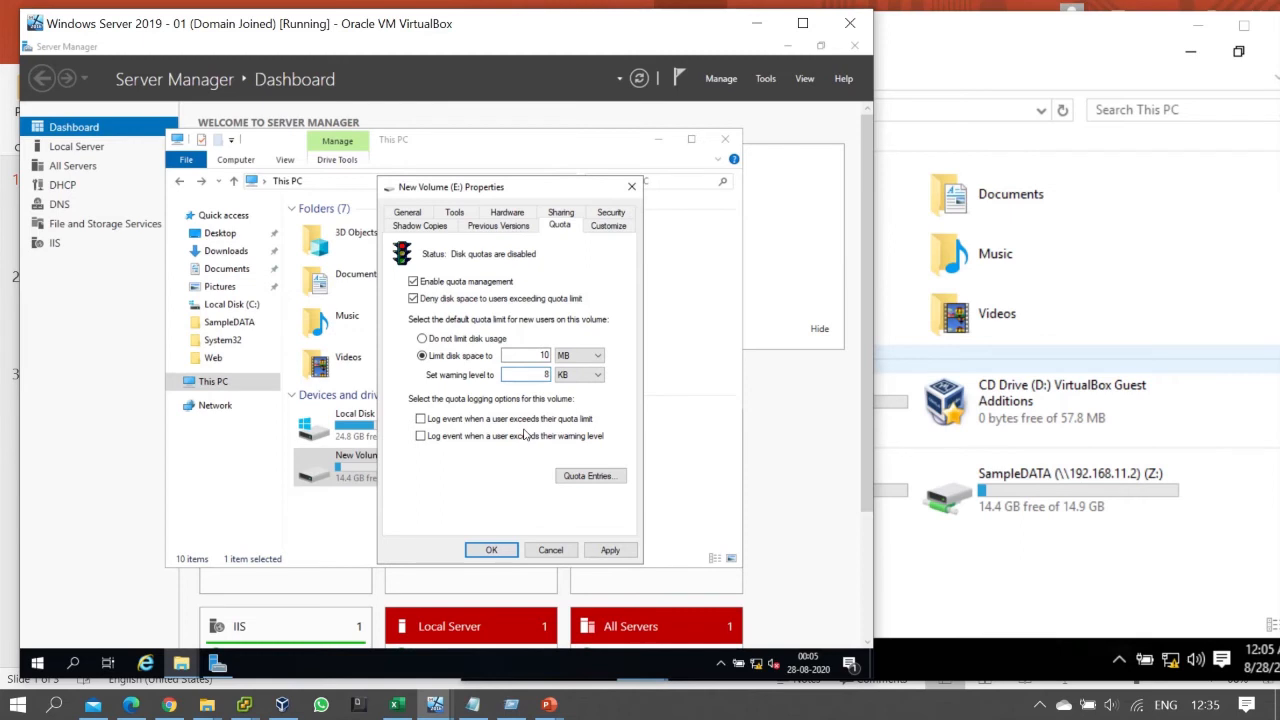
click(585, 375)
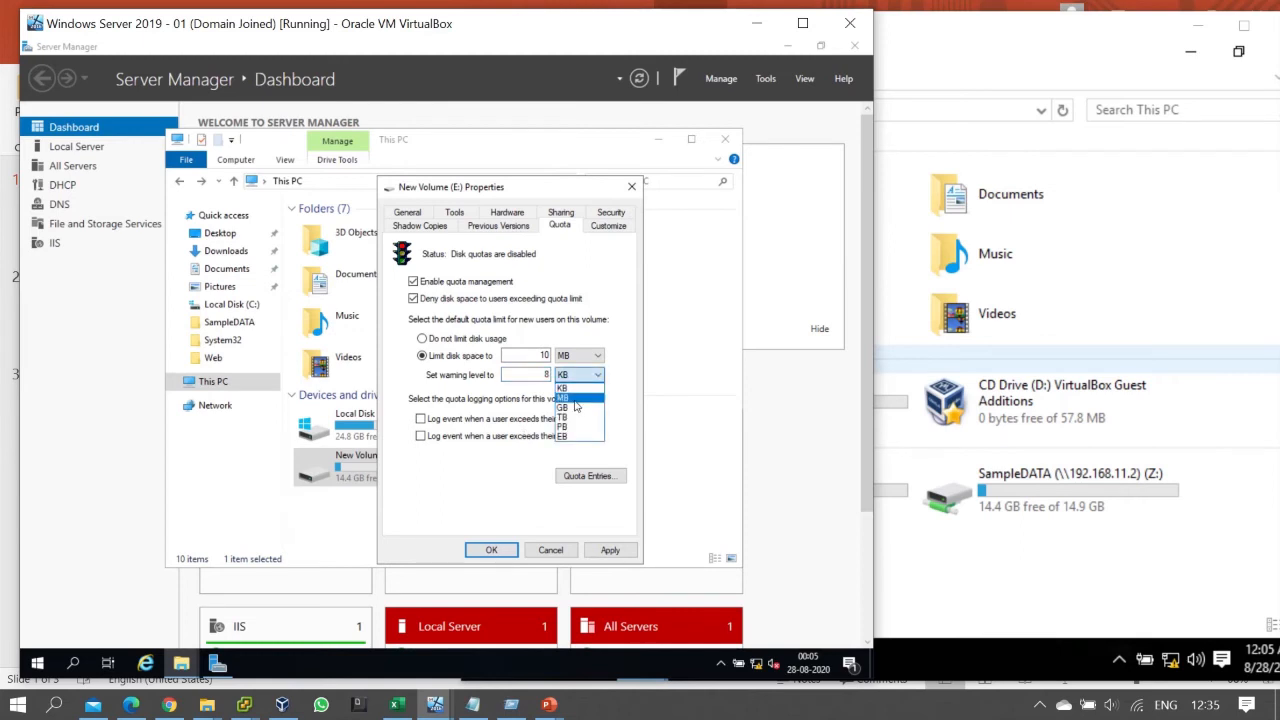
click(575, 399)
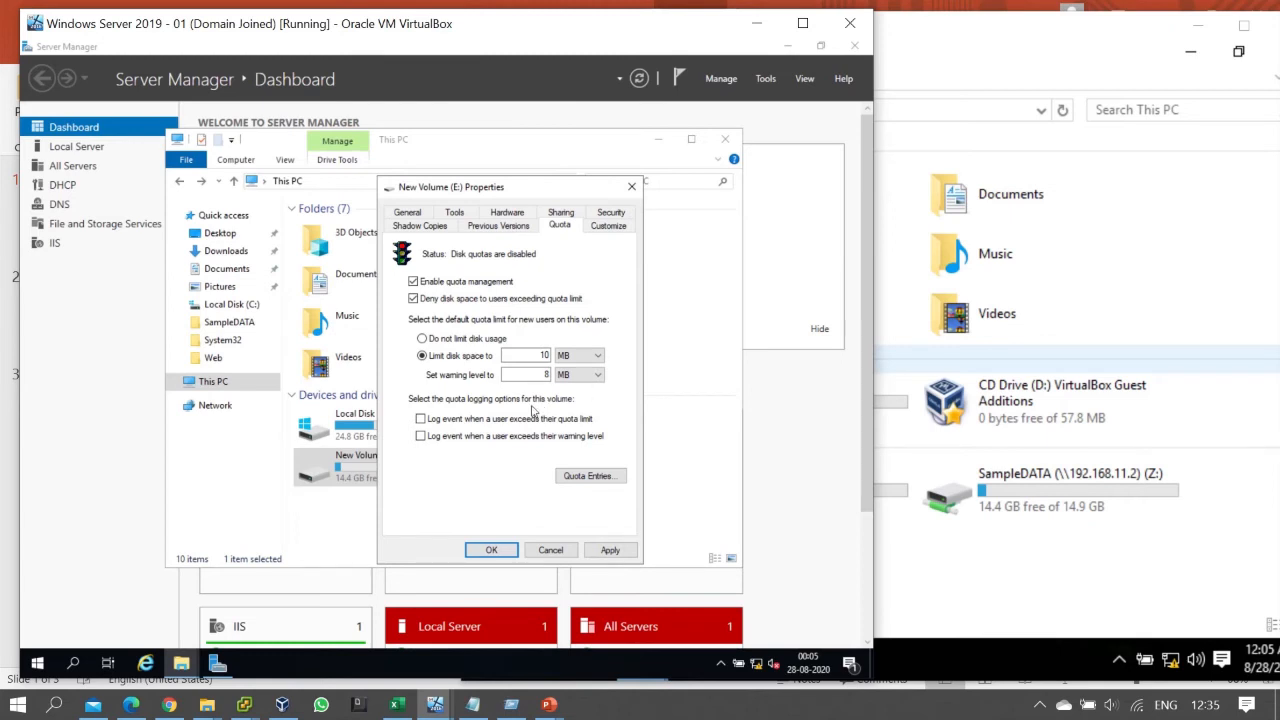
Log events for exceeding both the quota limit and the warning level, and apply the settings to activate the quota system
click(447, 420)
click(441, 441)
click(614, 551)
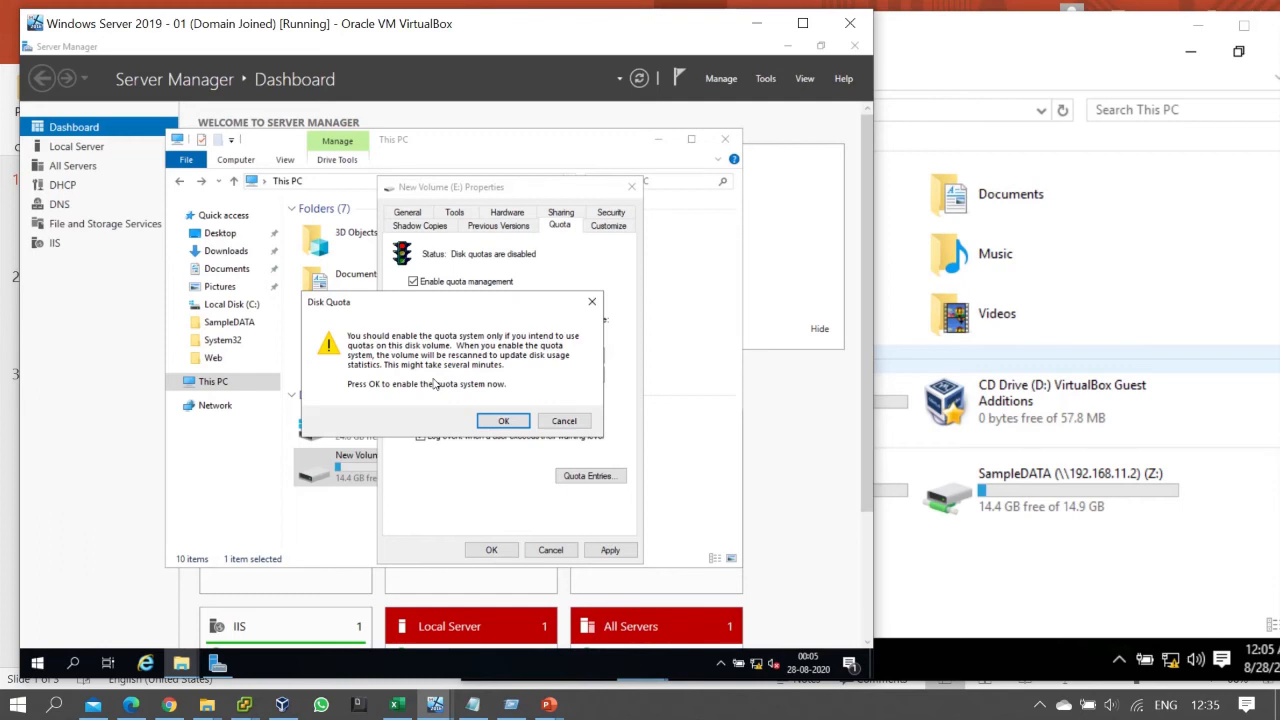
click(508, 422)
click(491, 550)
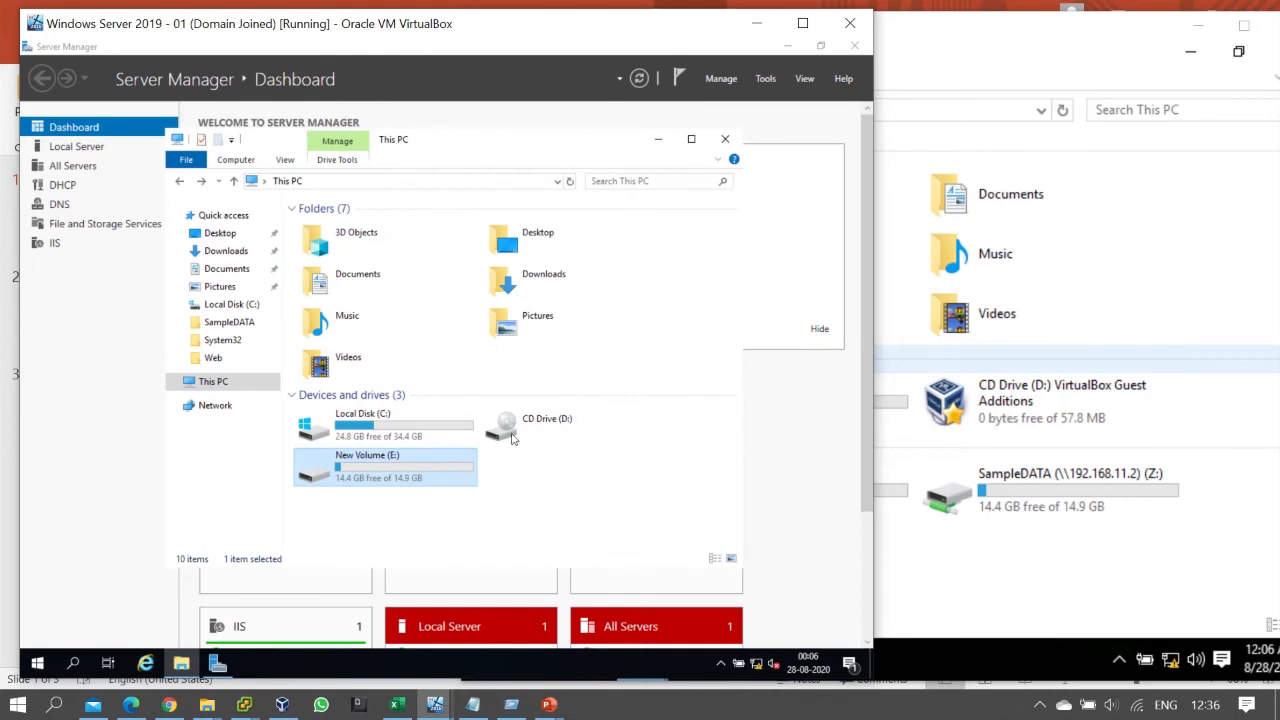
On the Windows10-01 machine, refresh This PC and examine the capacity of the mapped SampleDATA drive (Z:)
click(1065, 575)
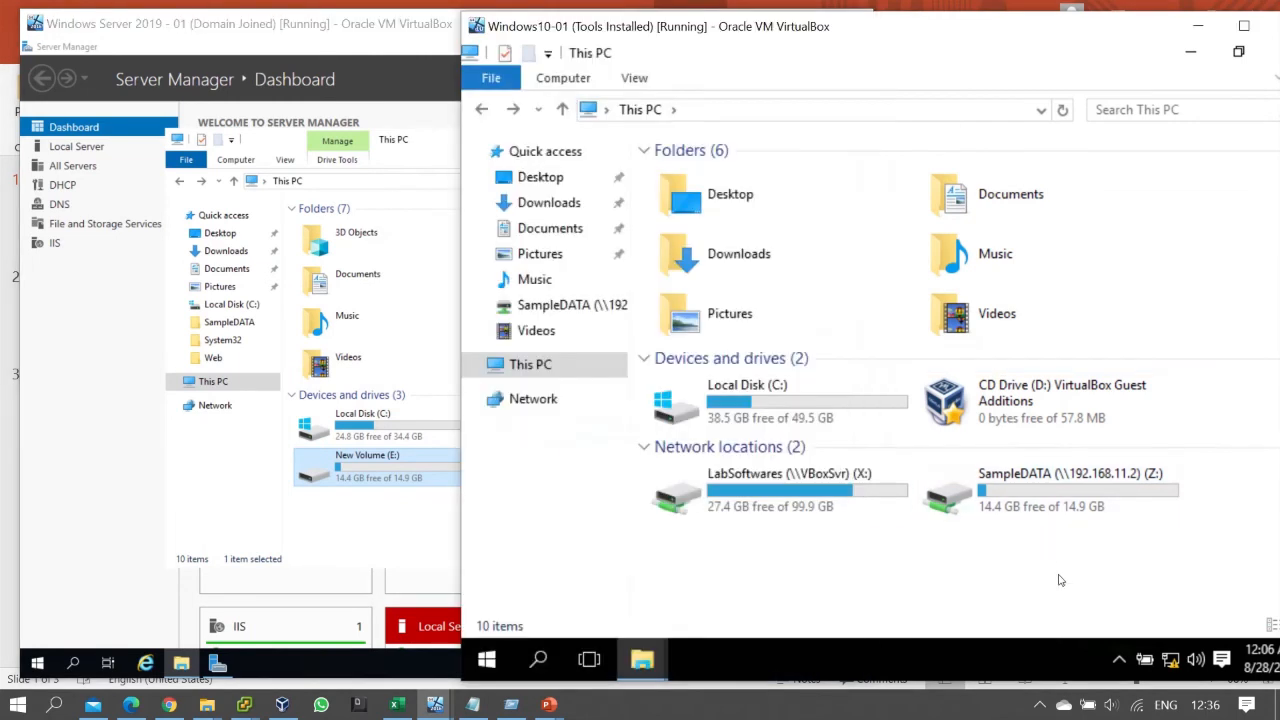
right_click(1064, 575)
click(1109, 417)
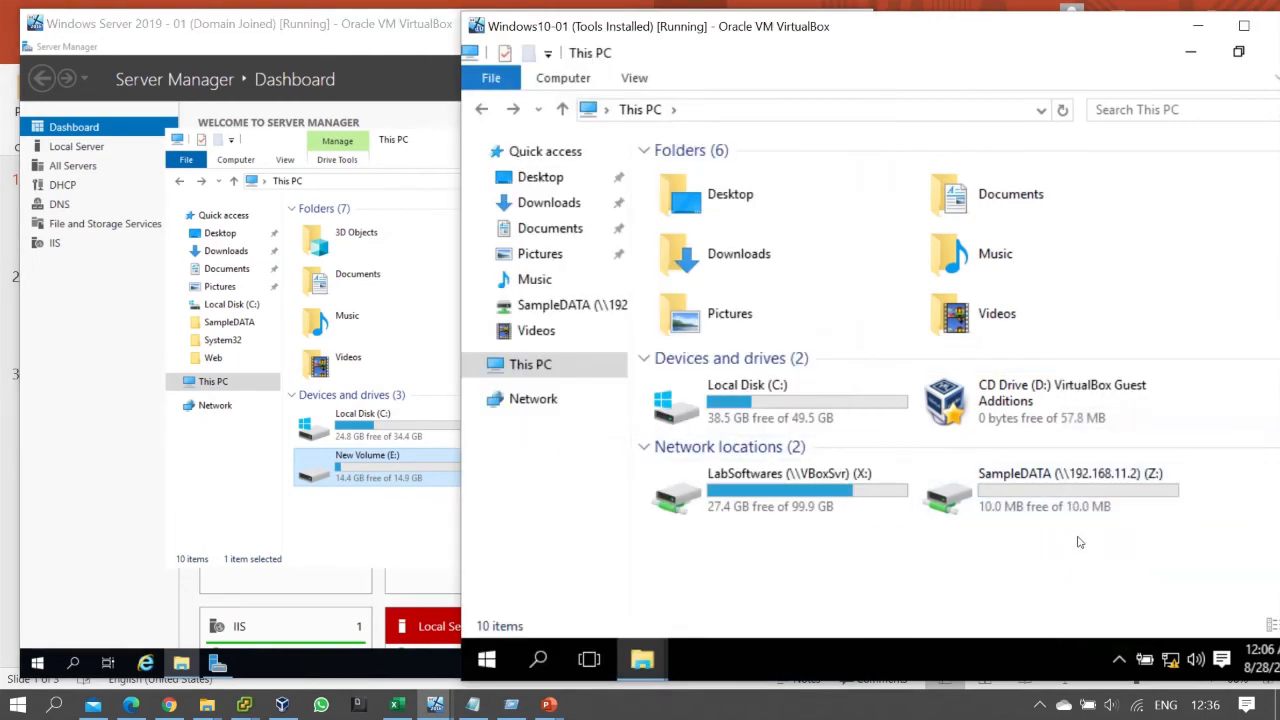
click(1063, 510)
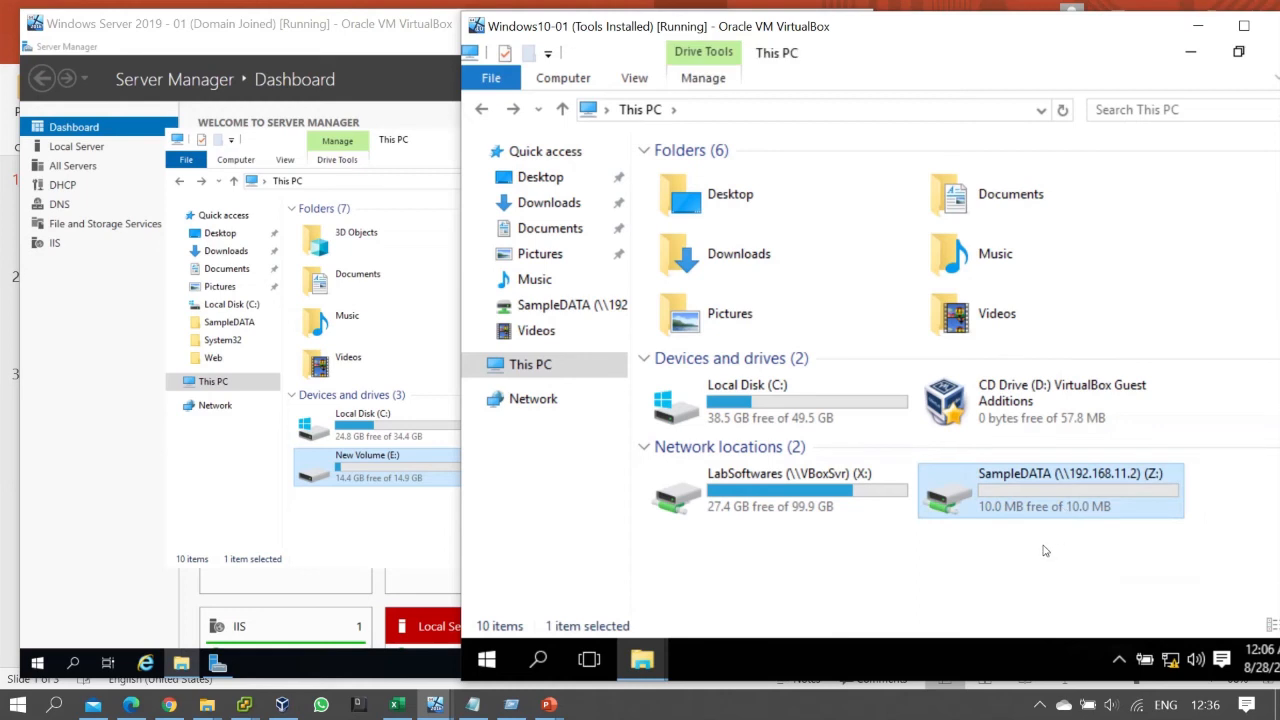
Copy the Windows Mail folder from C:\Program Files into the SampleDATA drive (Z:)
double_click(1049, 495)
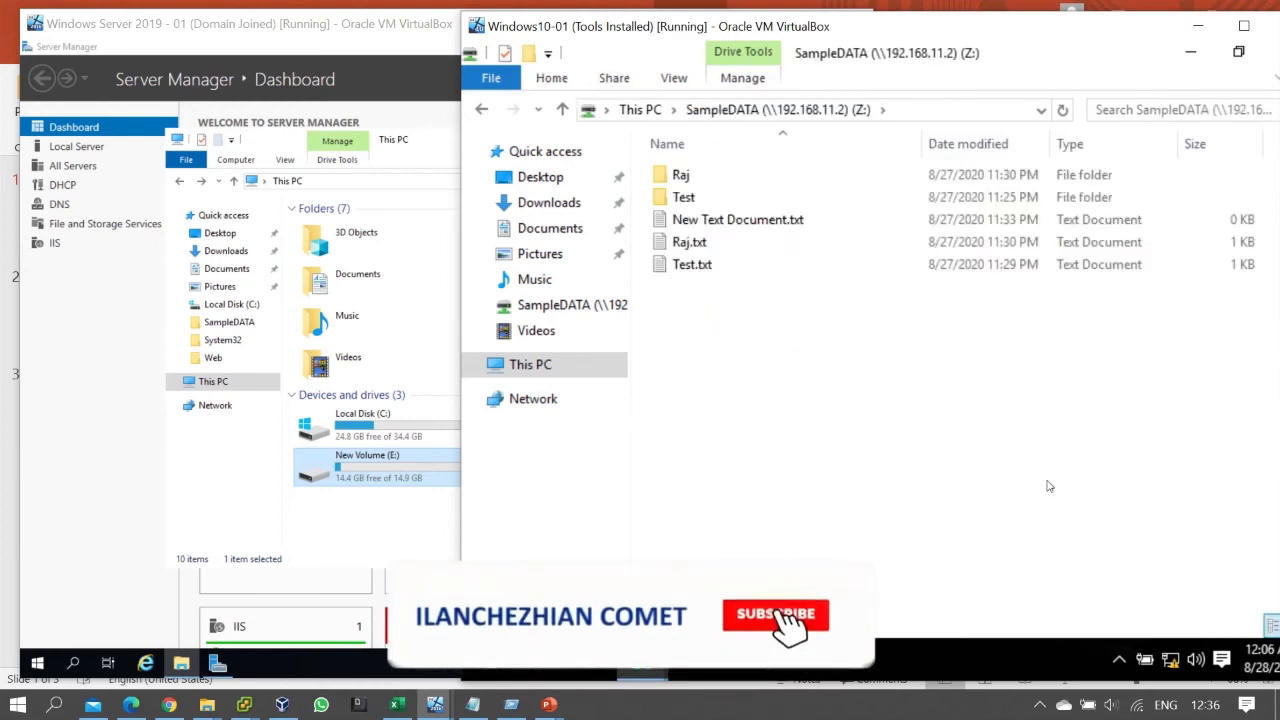
key(alt+Tab)
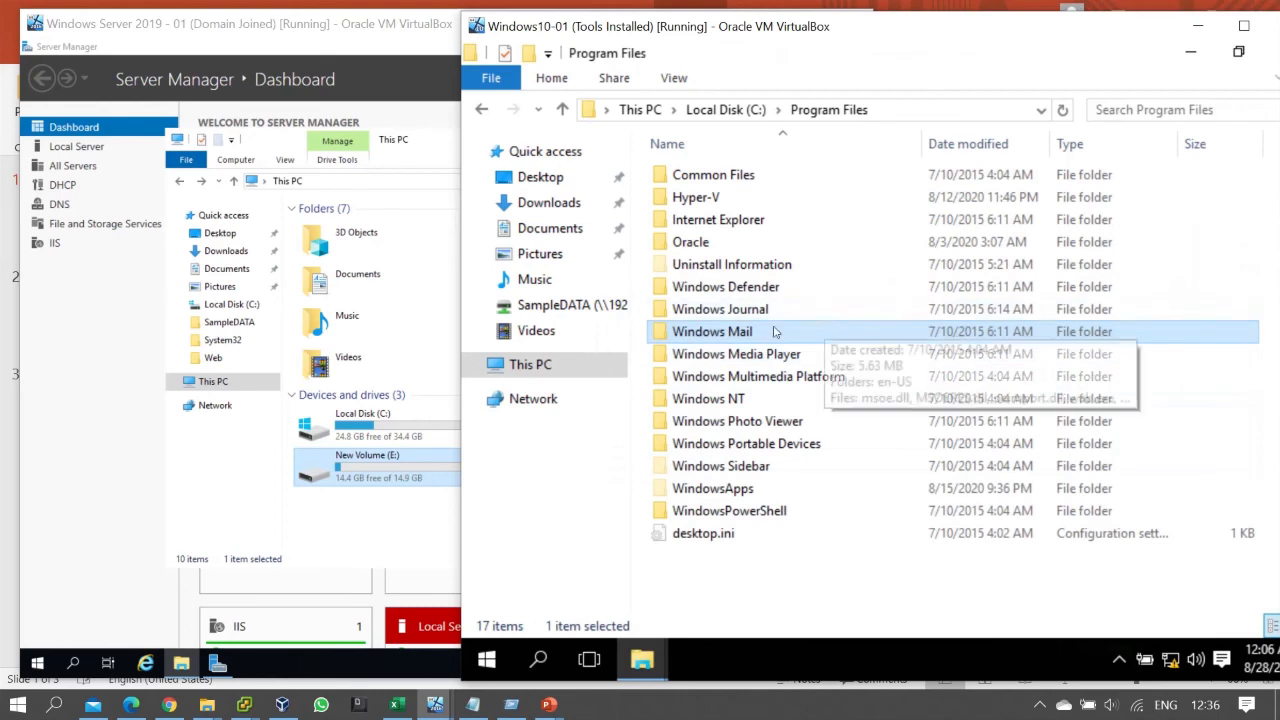
right_click(755, 333)
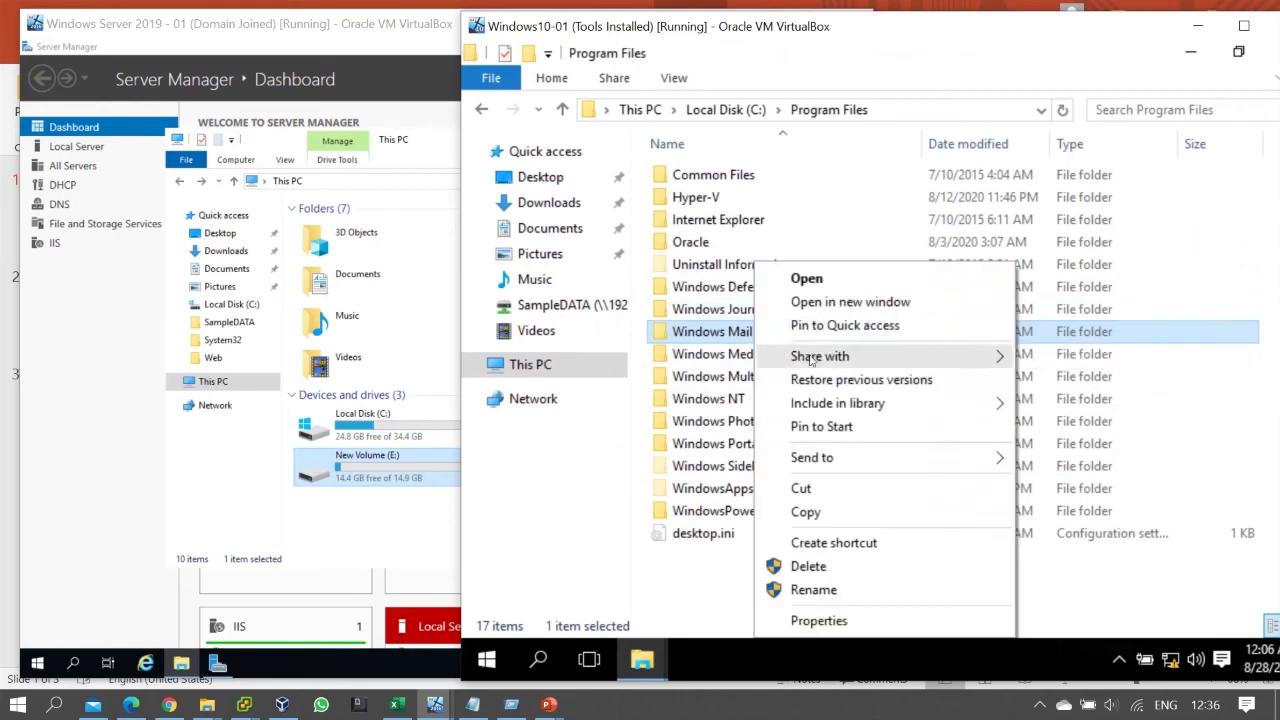
click(818, 511)
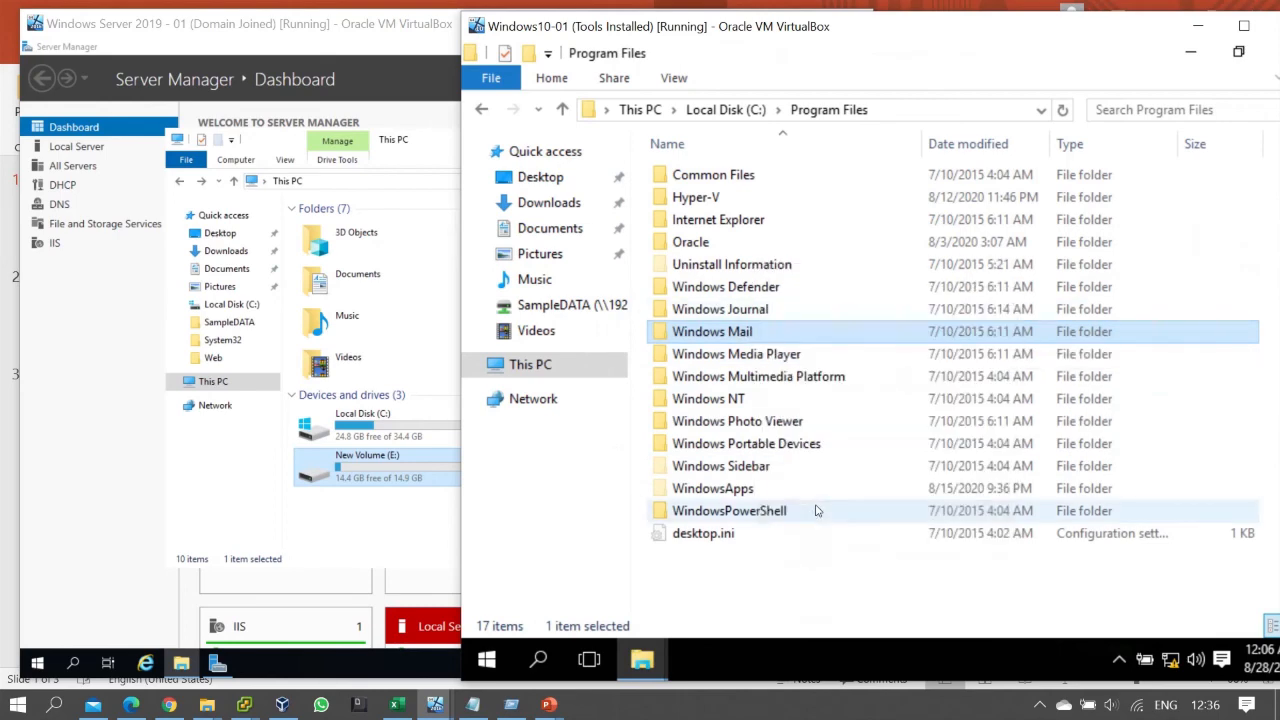
key(alt+Tab)
right_click(862, 396)
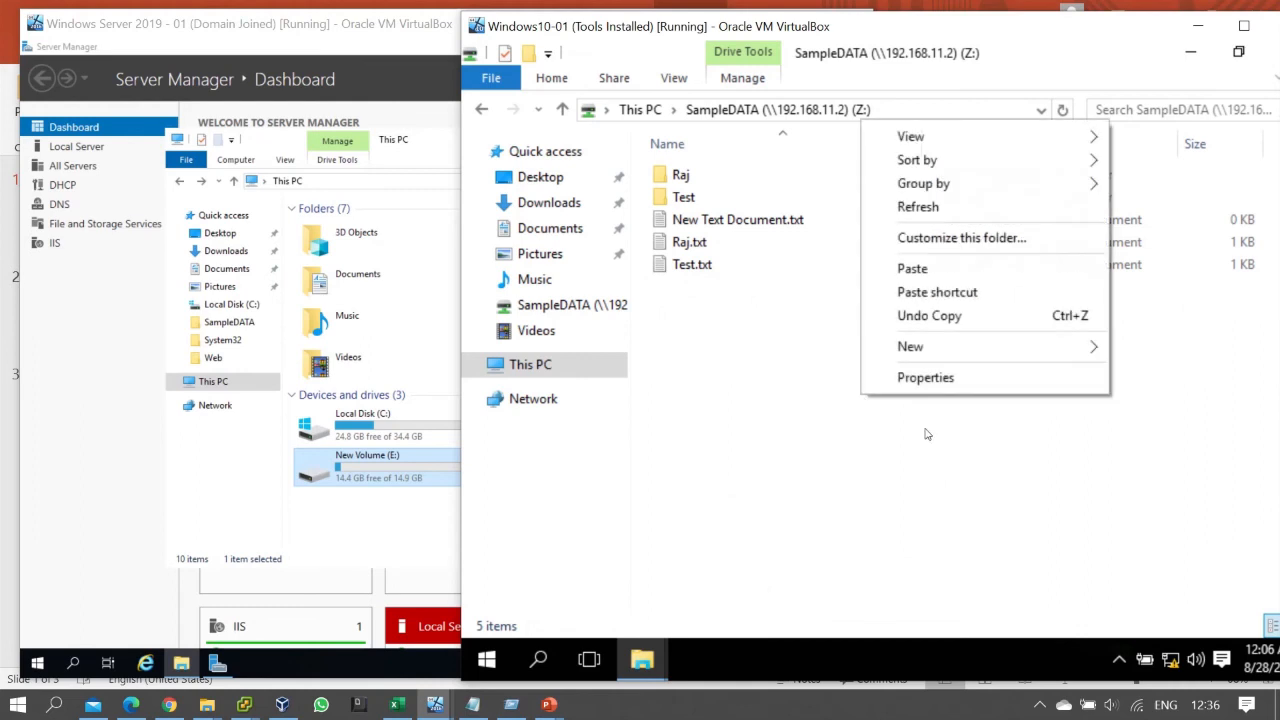
click(929, 268)
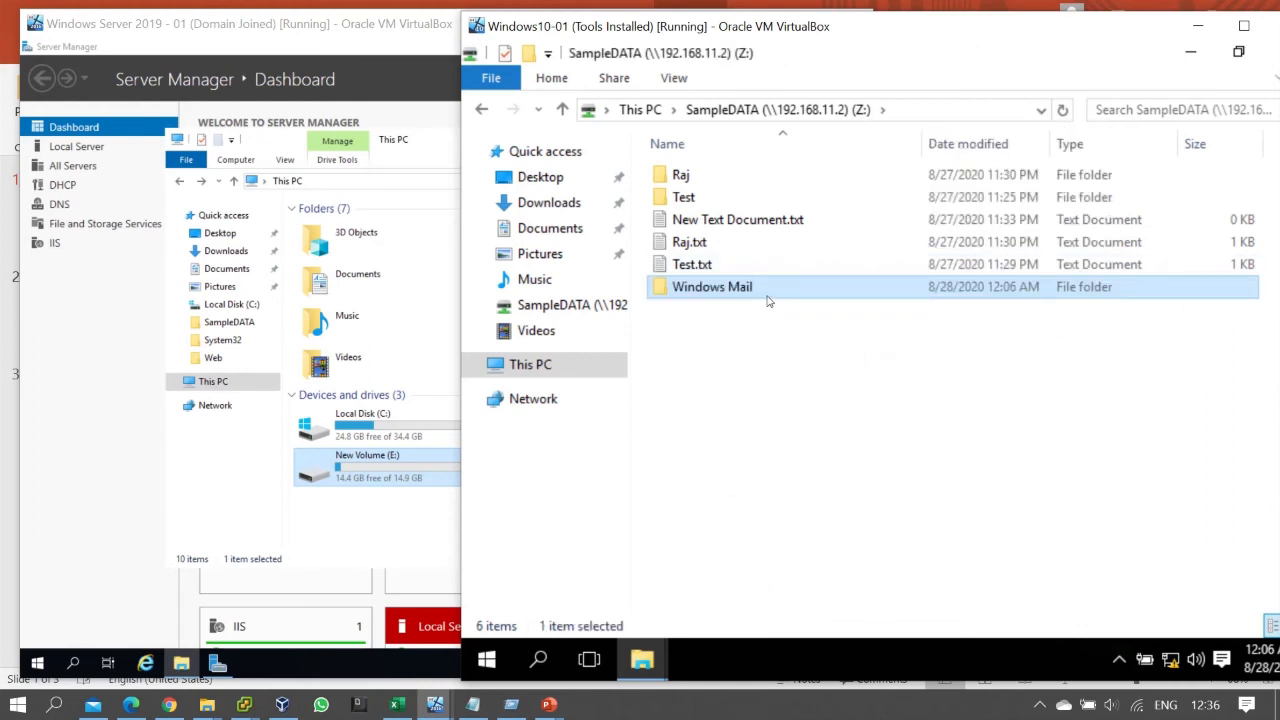
Try to copy the Windows Media Player folder from C:\Program Files into the SampleDATA drive (Z:)
mouse_move(751, 289)
key(alt+Tab)
click(770, 310)
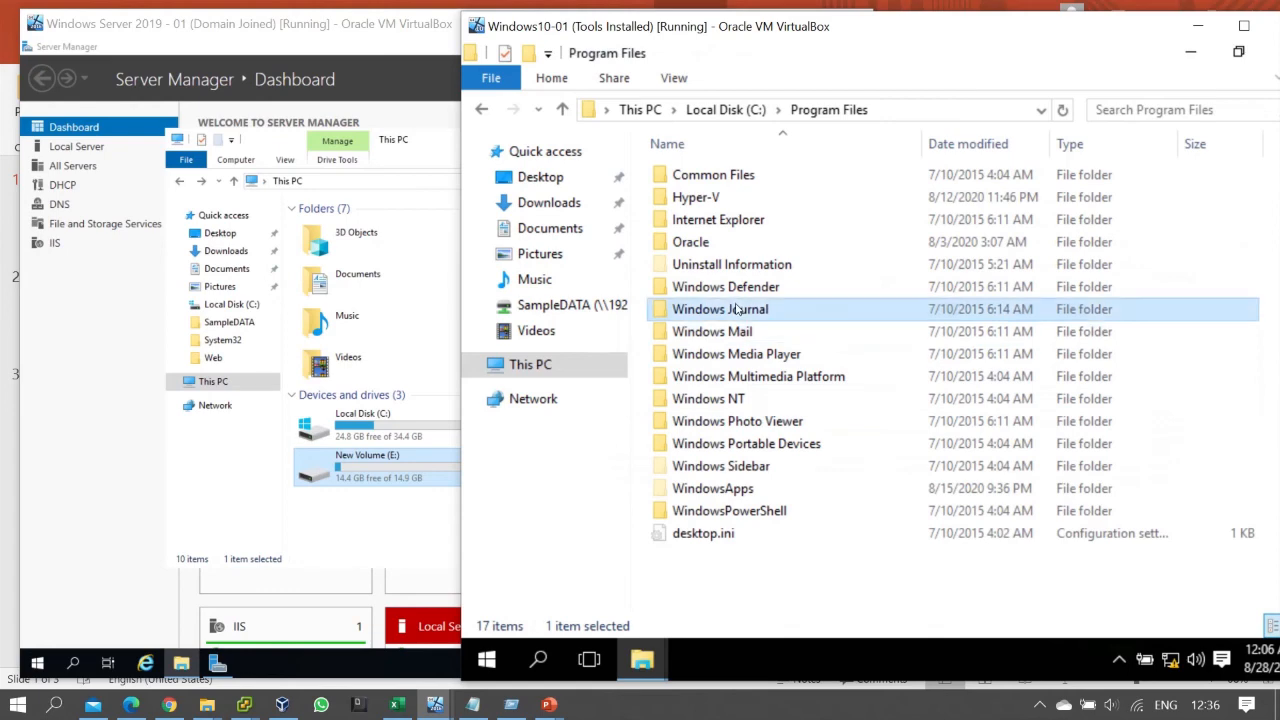
mouse_move(770, 311)
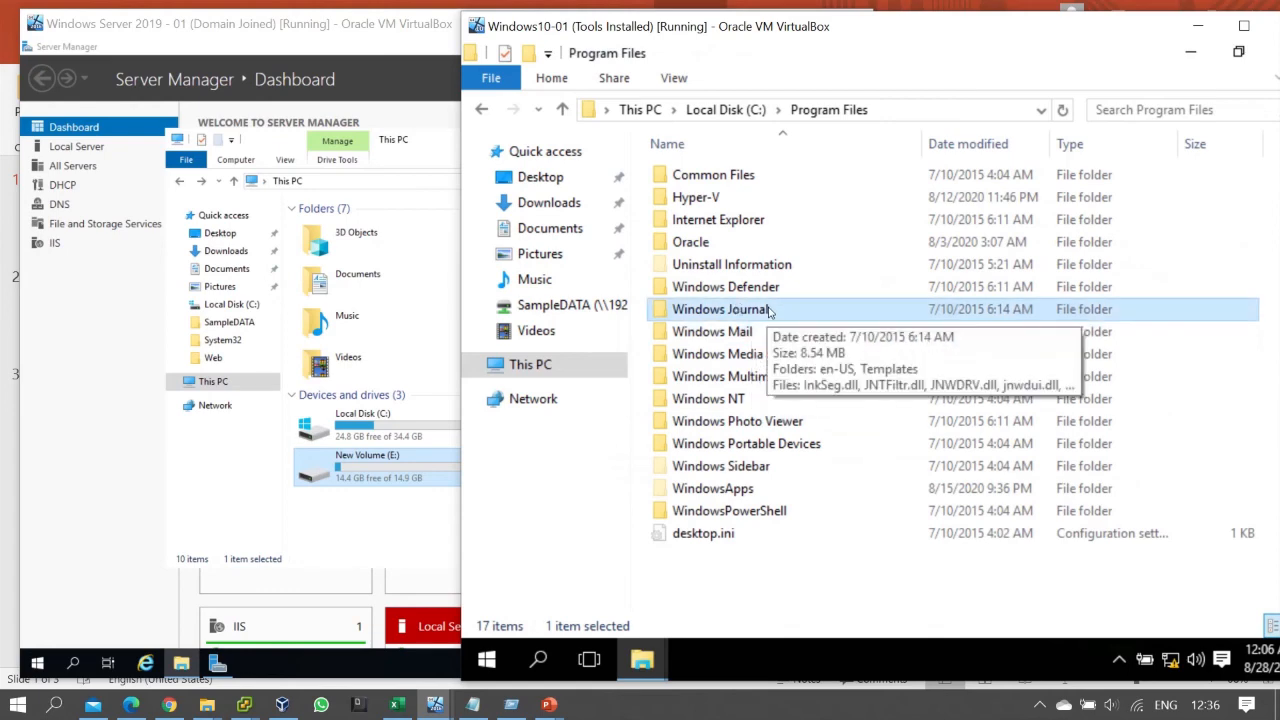
click(775, 357)
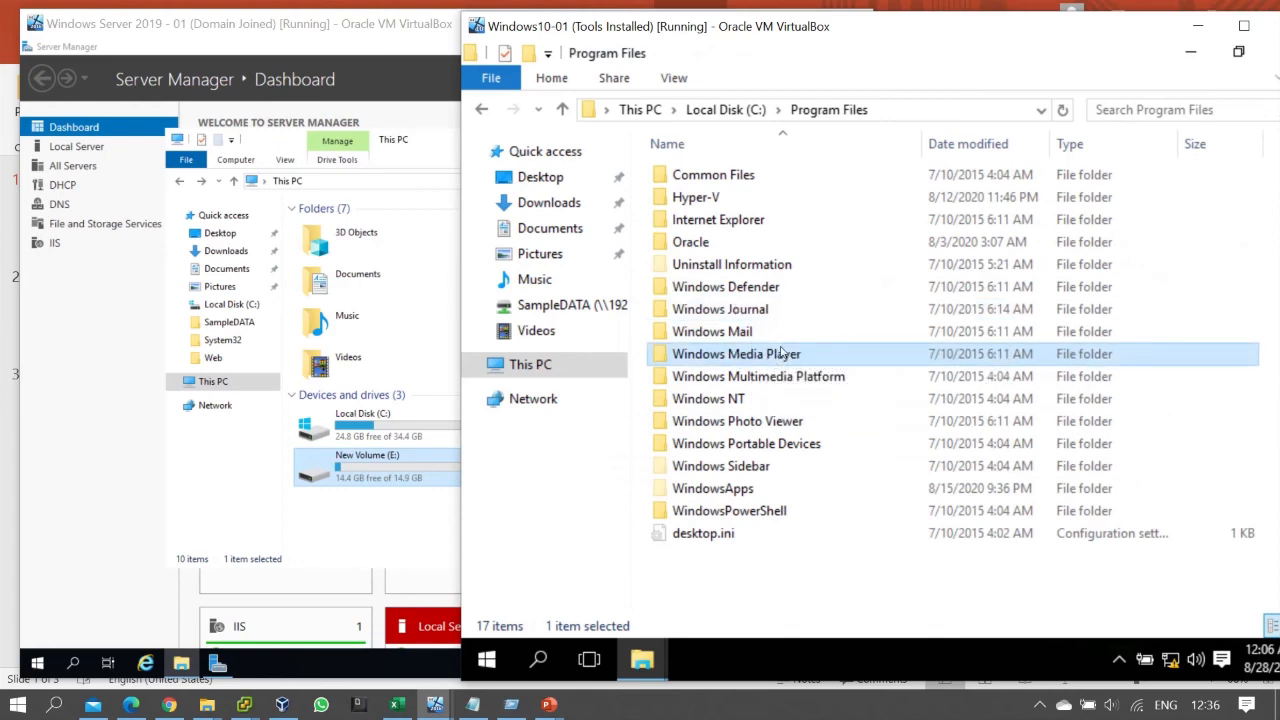
mouse_move(783, 358)
key(alt+Tab)
click(783, 362)
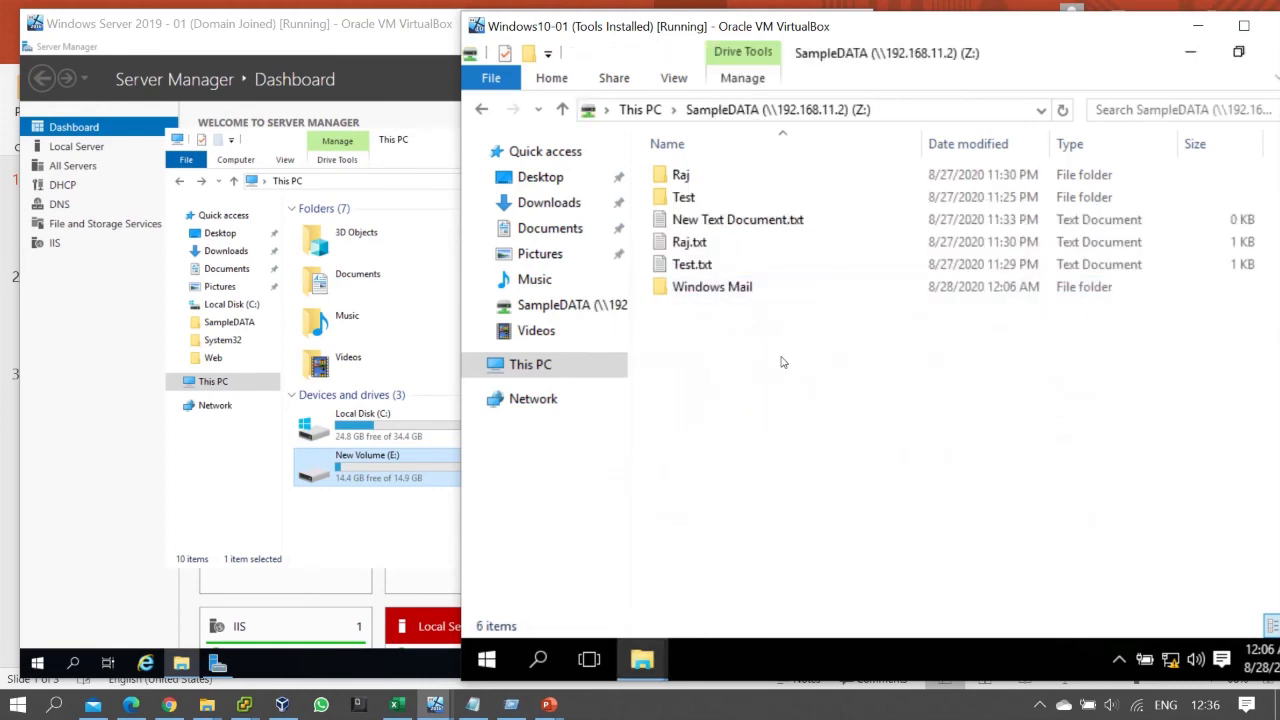
key(ctrl+v)
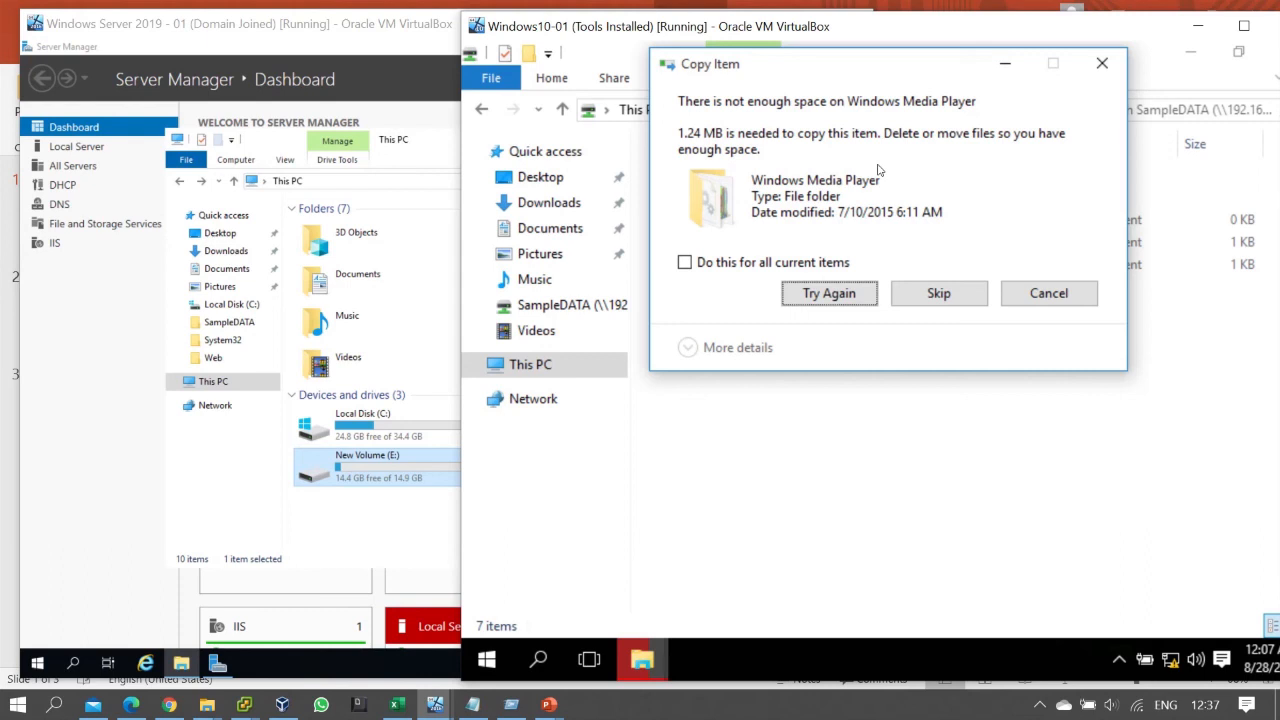
Switch to the running PowerPoint slide show and advance to the closing slide
mouse_move(548, 704)
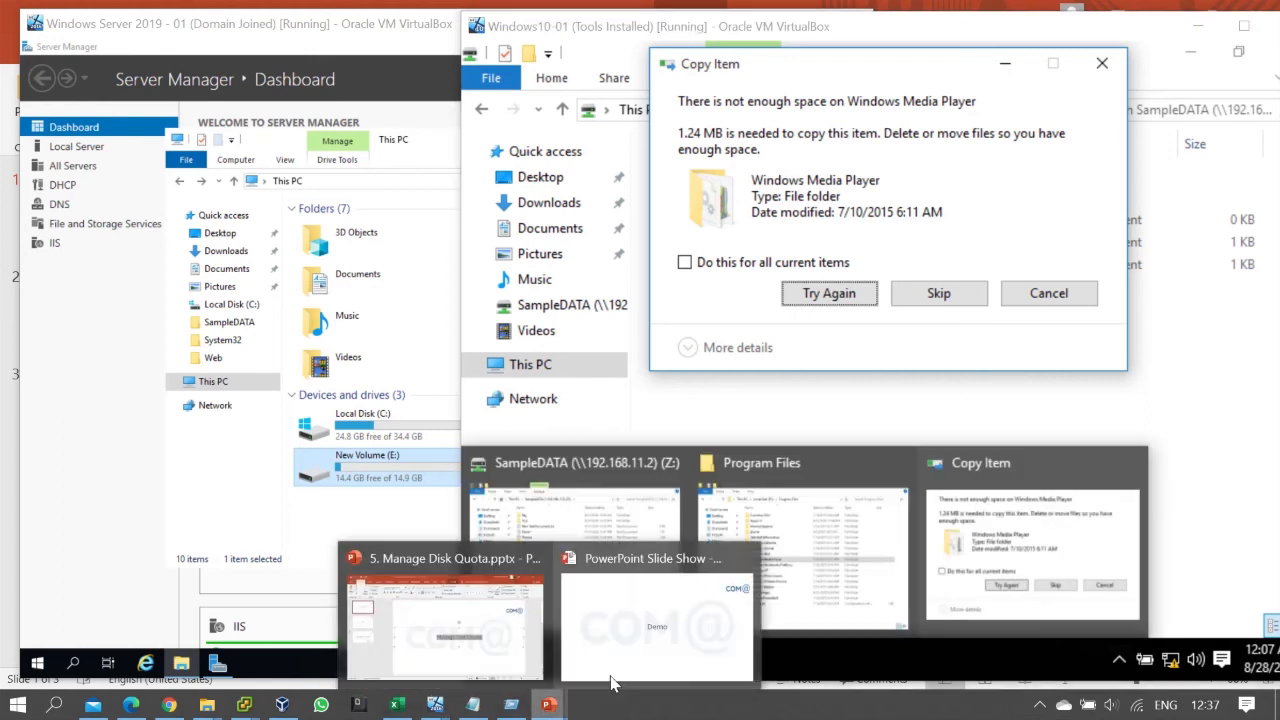
click(707, 641)
click(820, 517)
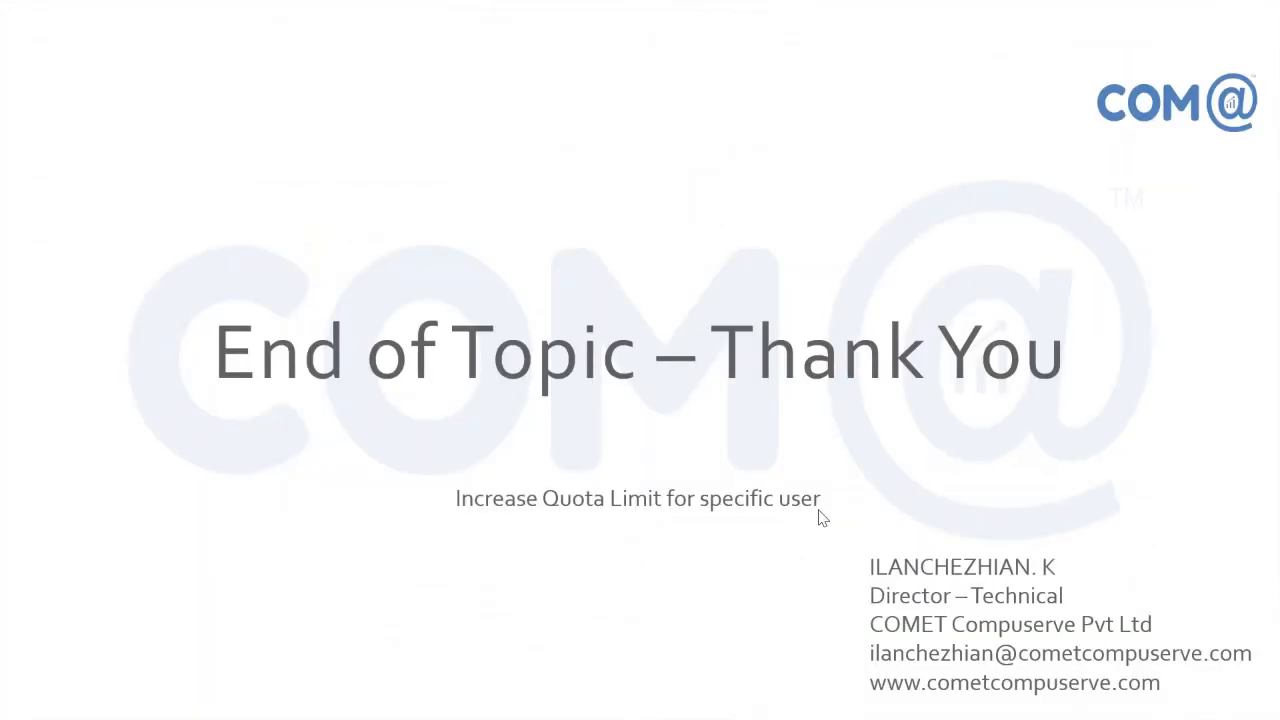